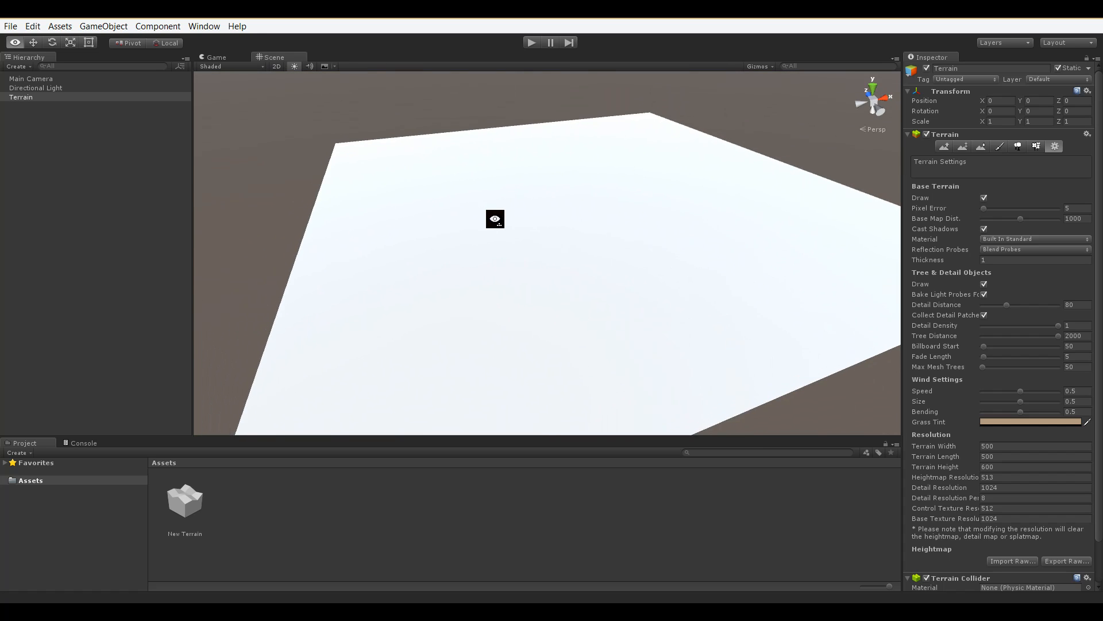
# - Select the Terrain object, activate its Raise / Lower Terrain tool and set the brush size to 100
pyautogui.click(44, 96)
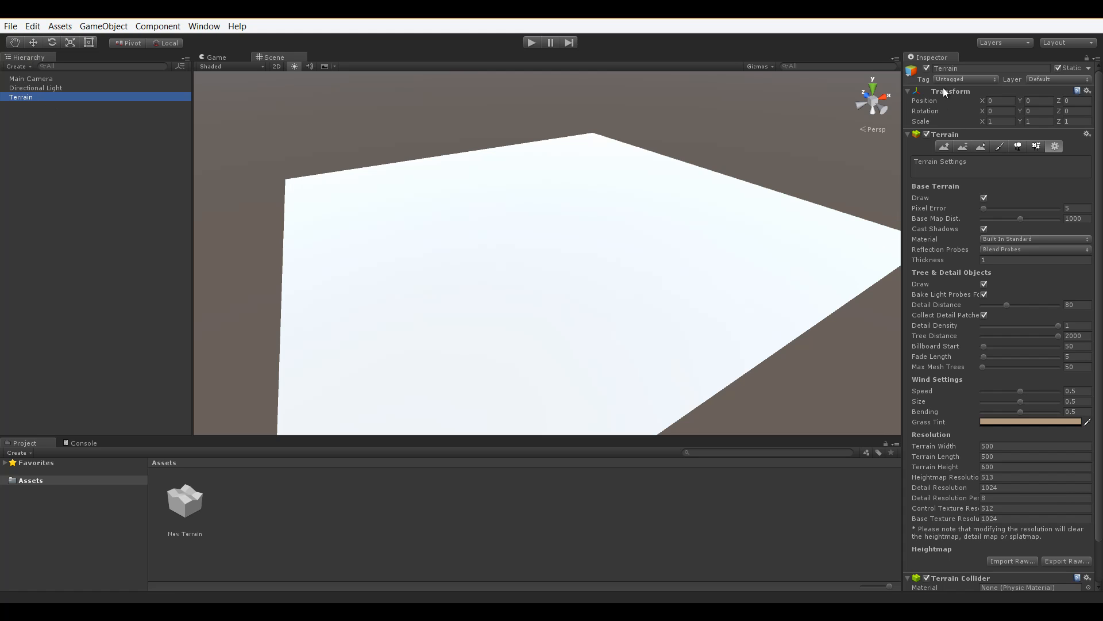
pyautogui.click(943, 151)
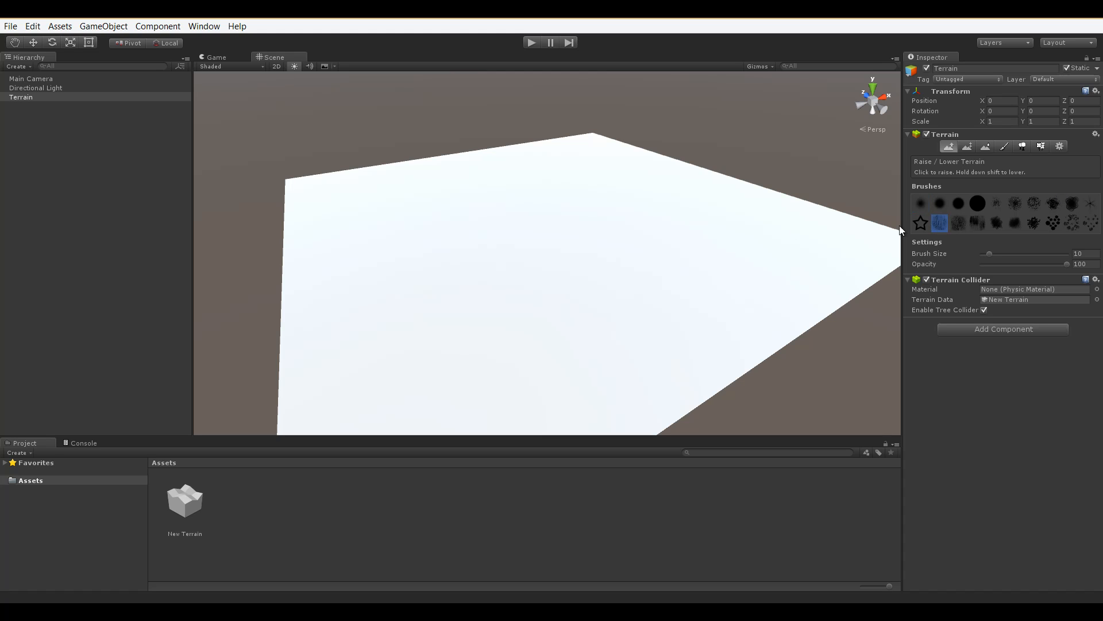
pyautogui.moveTo(438, 354)
pyautogui.mouseDown(button='right')
pyautogui.moveTo(382, 387)
pyautogui.moveTo(397, 374)
pyautogui.mouseUp(button='right')
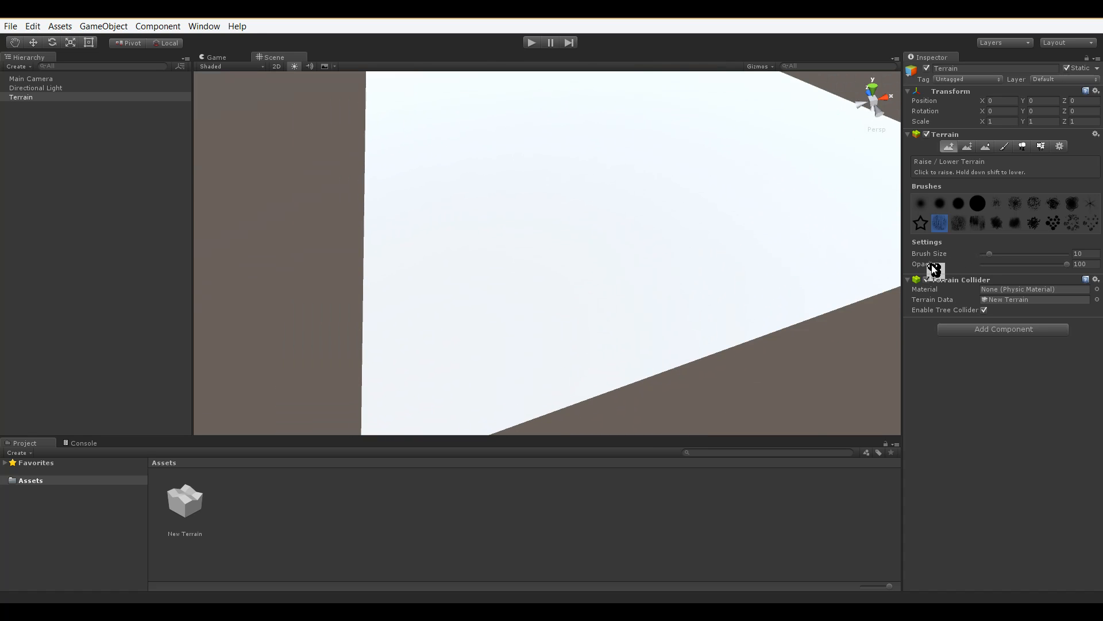
pyautogui.moveTo(742, 296); pyautogui.dragTo(574, 286, button='right')
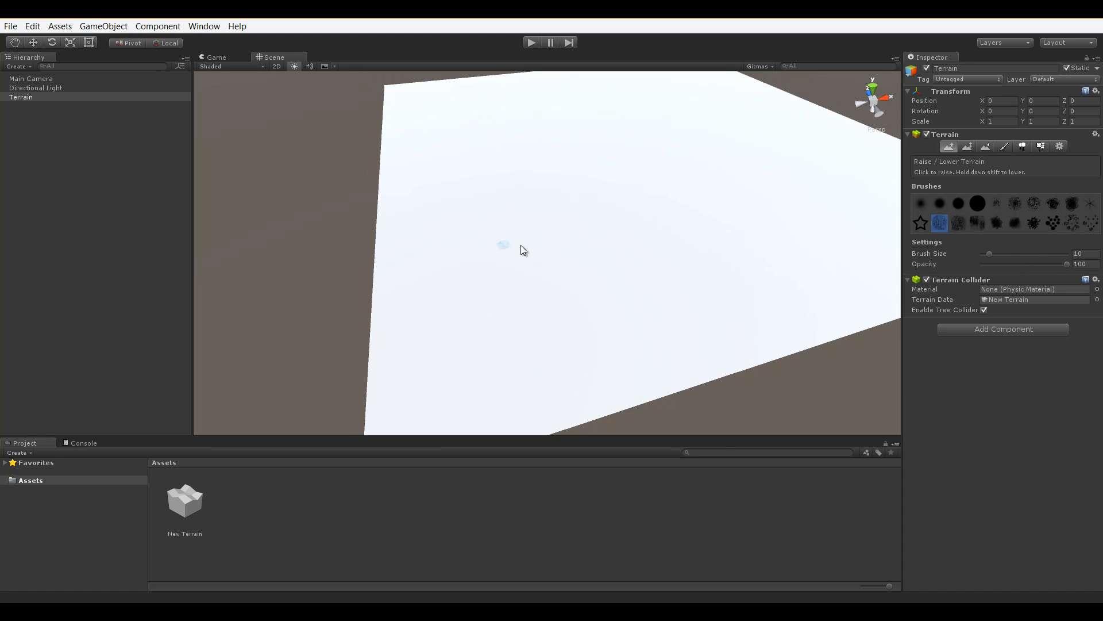
pyautogui.moveTo(989, 254); pyautogui.dragTo(1001, 258)
pyautogui.moveTo(1043, 255); pyautogui.dragTo(1073, 255)
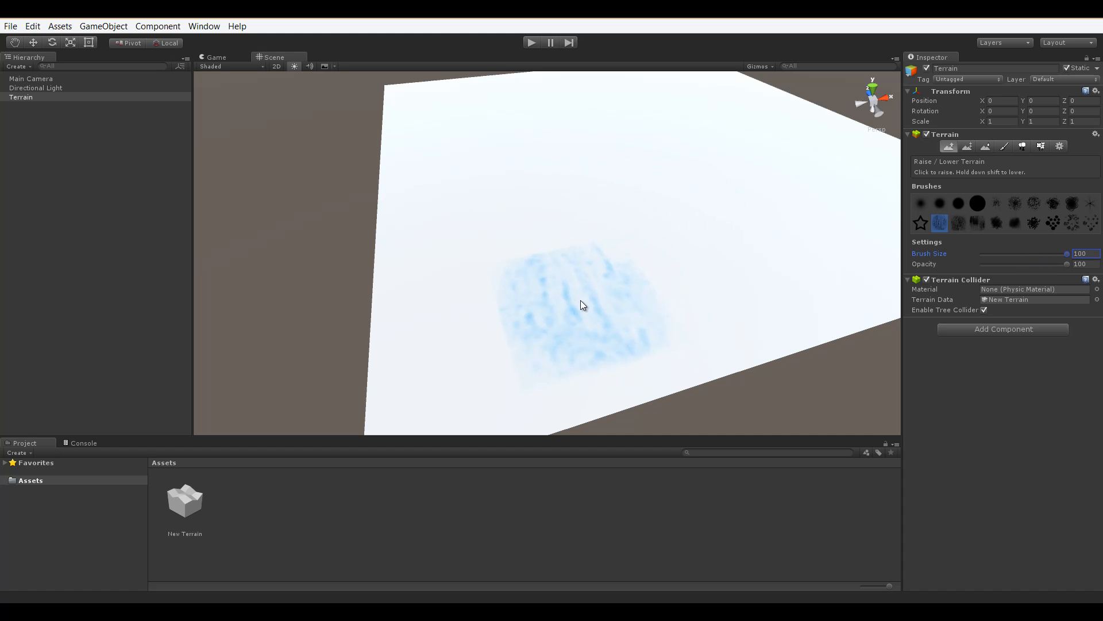
# - Raise separate star shapes and dense peaks across the middle of the terrain with the star brush
pyautogui.click(921, 223)
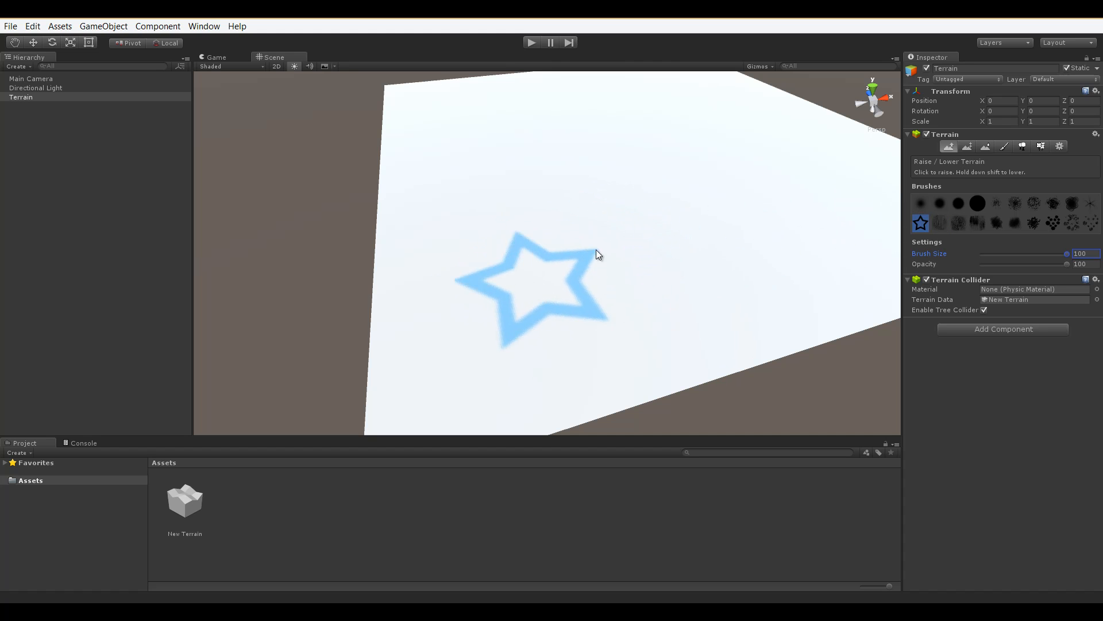
pyautogui.moveTo(651, 201)
pyautogui.mouseDown()
pyautogui.moveTo(651, 182)
pyautogui.moveTo(535, 184)
pyautogui.moveTo(443, 203)
pyautogui.mouseUp()
pyautogui.moveTo(672, 153); pyautogui.dragTo(671, 153)
pyautogui.moveTo(571, 253)
pyautogui.keyDown('alt'); pyautogui.mouseDown()
pyautogui.moveTo(582, 251)
pyautogui.moveTo(551, 253)
pyautogui.moveTo(550, 242)
pyautogui.moveTo(525, 266)
pyautogui.mouseUp(); pyautogui.keyUp('alt')
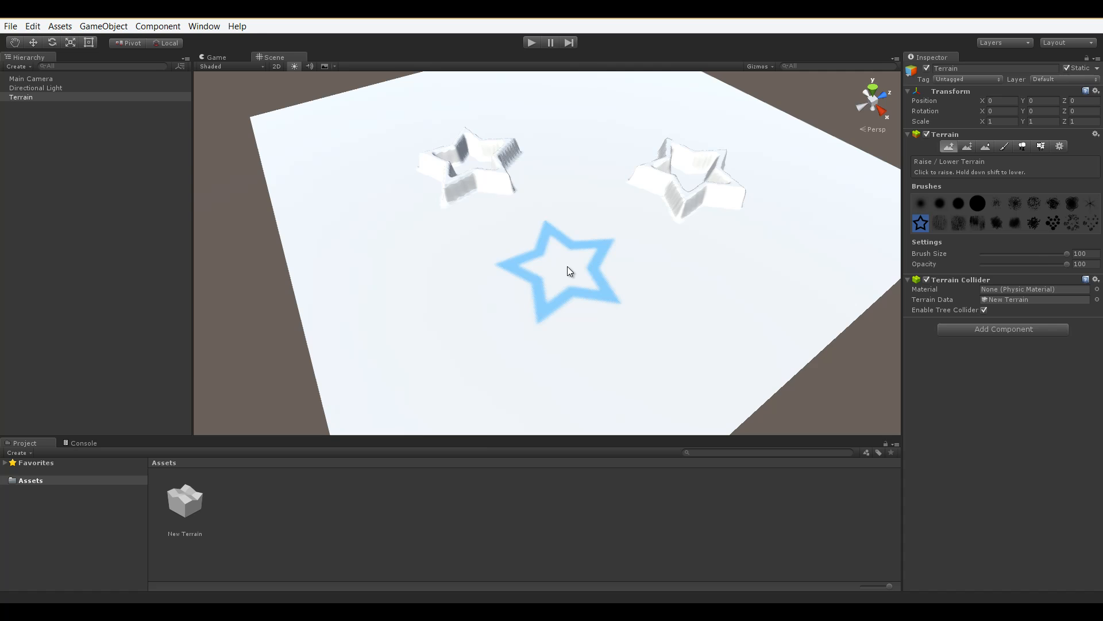
pyautogui.click(567, 266)
pyautogui.keyDown('alt'); pyautogui.moveTo(567, 267); pyautogui.dragTo(678, 195); pyautogui.keyUp('alt')
pyautogui.moveTo(550, 157)
pyautogui.mouseDown()
pyautogui.moveTo(671, 203)
pyautogui.moveTo(535, 271)
pyautogui.moveTo(467, 128)
pyautogui.moveTo(556, 258)
pyautogui.moveTo(678, 149)
pyautogui.moveTo(709, 294)
pyautogui.moveTo(809, 316)
pyautogui.moveTo(662, 324)
pyautogui.moveTo(663, 165)
pyautogui.moveTo(661, 185)
pyautogui.mouseUp()
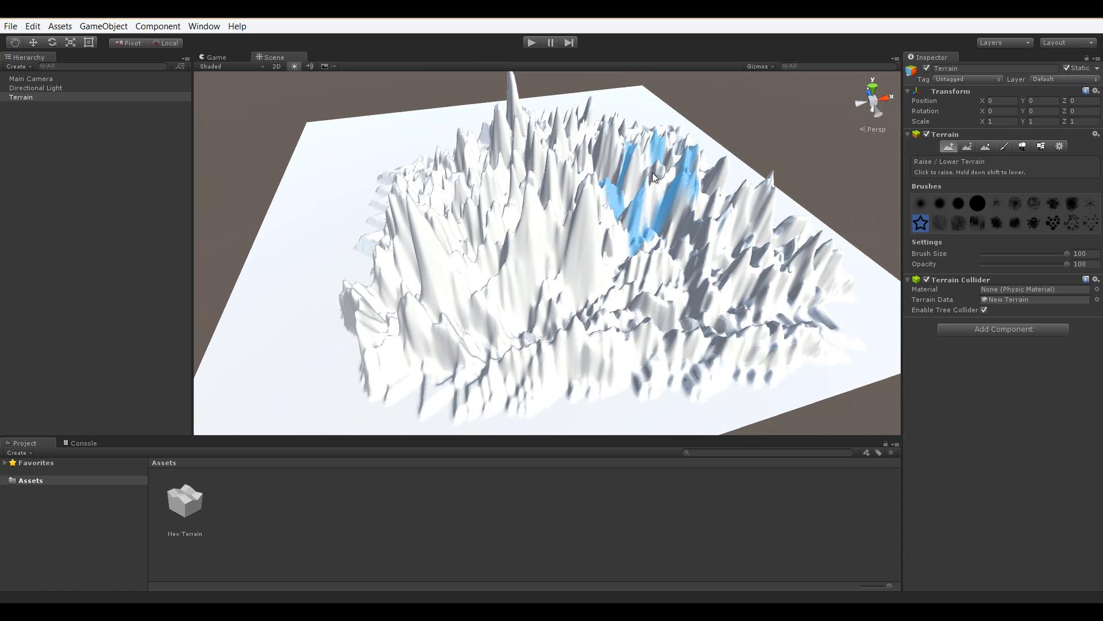
# - Undo all star-brush strokes so far, back to the flat terrain
pyautogui.hotkey('ctrl', 'z')
pyautogui.hotkey('ctrl', 'z')
pyautogui.hotkey('ctrl', 'z')
pyautogui.hotkey('ctrl', 'z')
pyautogui.hotkey('ctrl', 'z')
pyautogui.hotkey('ctrl', 'z')
pyautogui.hotkey('ctrl', 'z')
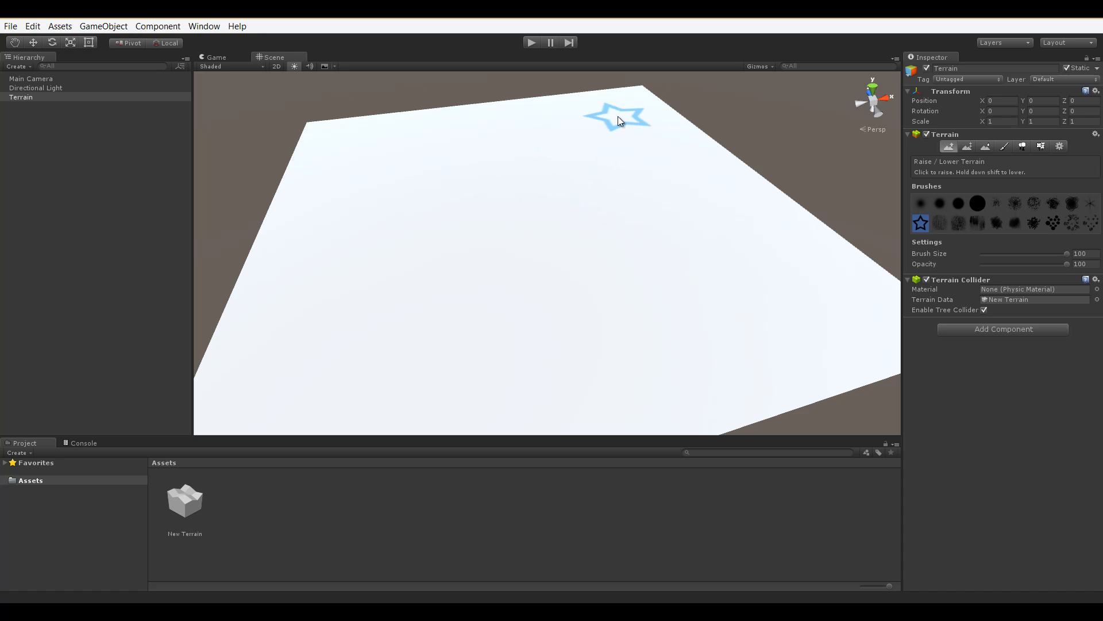
# - Try raising a diagonal ridge from the far corner to the near edge with the star brush twice, undoing each attempt
pyautogui.moveTo(618, 116)
pyautogui.mouseDown()
pyautogui.moveTo(602, 144)
pyautogui.moveTo(498, 201)
pyautogui.moveTo(350, 362)
pyautogui.mouseUp()
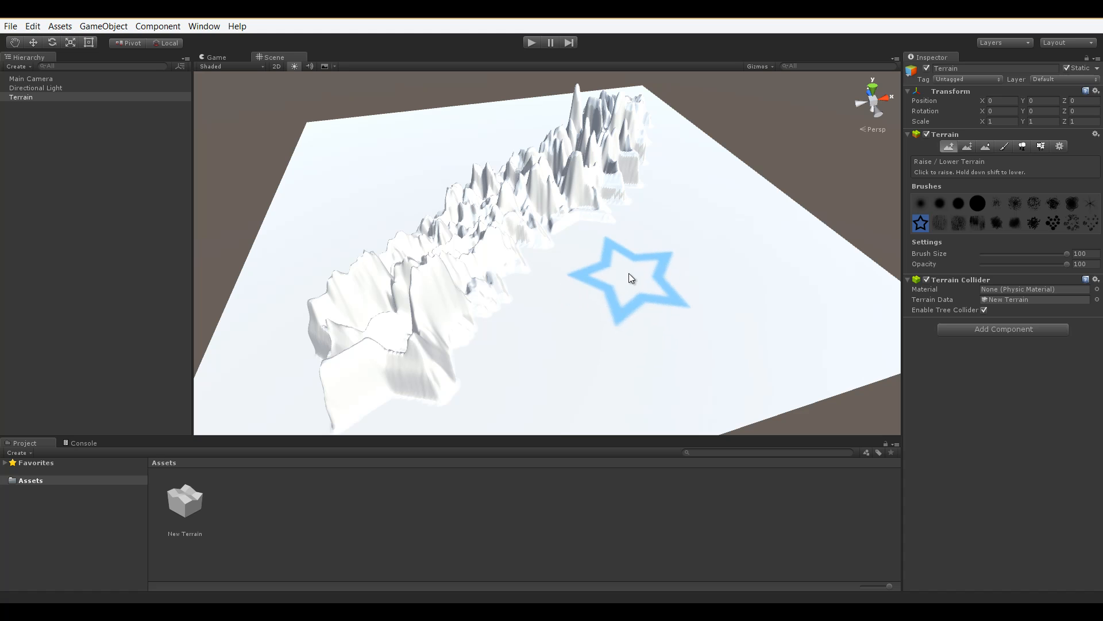
pyautogui.hotkey('ctrl', 'z')
pyautogui.click(601, 129)
pyautogui.moveTo(601, 128)
pyautogui.mouseDown()
pyautogui.moveTo(578, 153)
pyautogui.moveTo(585, 160)
pyautogui.moveTo(521, 198)
pyautogui.moveTo(353, 397)
pyautogui.mouseUp()
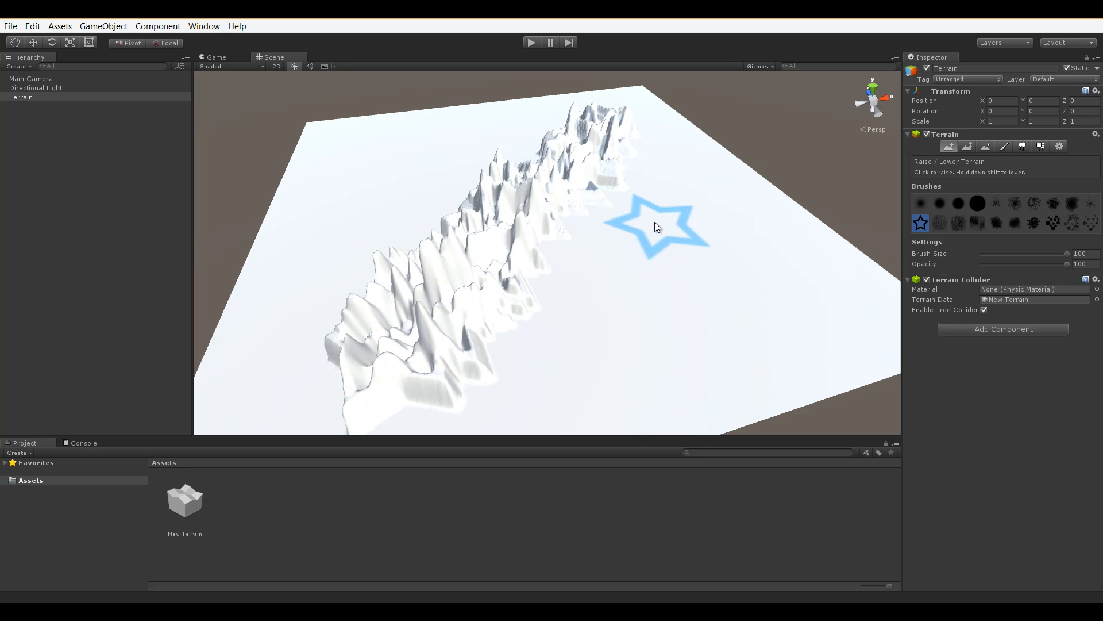
pyautogui.hotkey('ctrl', 'z')
pyautogui.hotkey('ctrl', 'z')
pyautogui.hotkey('ctrl', 'z')
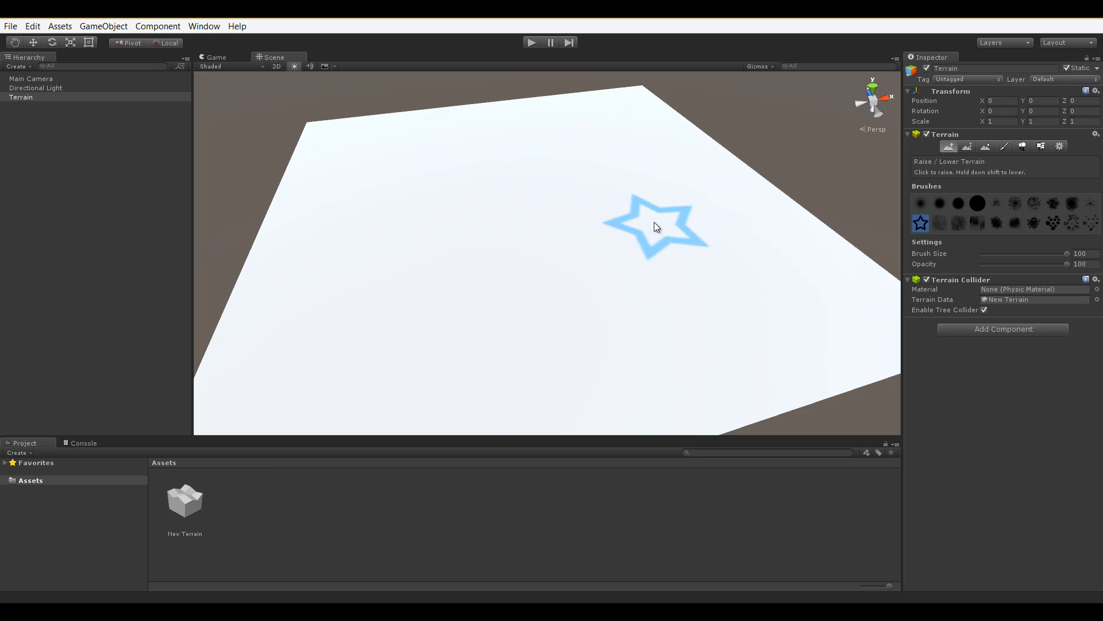
# - Try a star-brush stroke across the middle of the terrain at opacity 4, and undo it
pyautogui.moveTo(1003, 263); pyautogui.dragTo(985, 266)
pyautogui.moveTo(608, 246)
pyautogui.mouseDown()
pyautogui.moveTo(557, 278)
pyautogui.moveTo(603, 282)
pyautogui.moveTo(633, 246)
pyautogui.moveTo(512, 239)
pyautogui.moveTo(452, 291)
pyautogui.moveTo(384, 259)
pyautogui.moveTo(388, 222)
pyautogui.moveTo(442, 200)
pyautogui.moveTo(434, 227)
pyautogui.moveTo(457, 261)
pyautogui.moveTo(505, 221)
pyautogui.moveTo(580, 195)
pyautogui.moveTo(504, 208)
pyautogui.moveTo(563, 200)
pyautogui.moveTo(659, 247)
pyautogui.moveTo(552, 315)
pyautogui.moveTo(473, 345)
pyautogui.moveTo(520, 313)
pyautogui.moveTo(442, 315)
pyautogui.moveTo(364, 289)
pyautogui.moveTo(422, 257)
pyautogui.moveTo(395, 264)
pyautogui.moveTo(407, 280)
pyautogui.mouseUp()
pyautogui.hotkey('ctrl', 'z')
# - Raise a curved mountain range with the soft round brush at opacity 50, and roughen its slopes with a textured noise brush
pyautogui.click(958, 224)
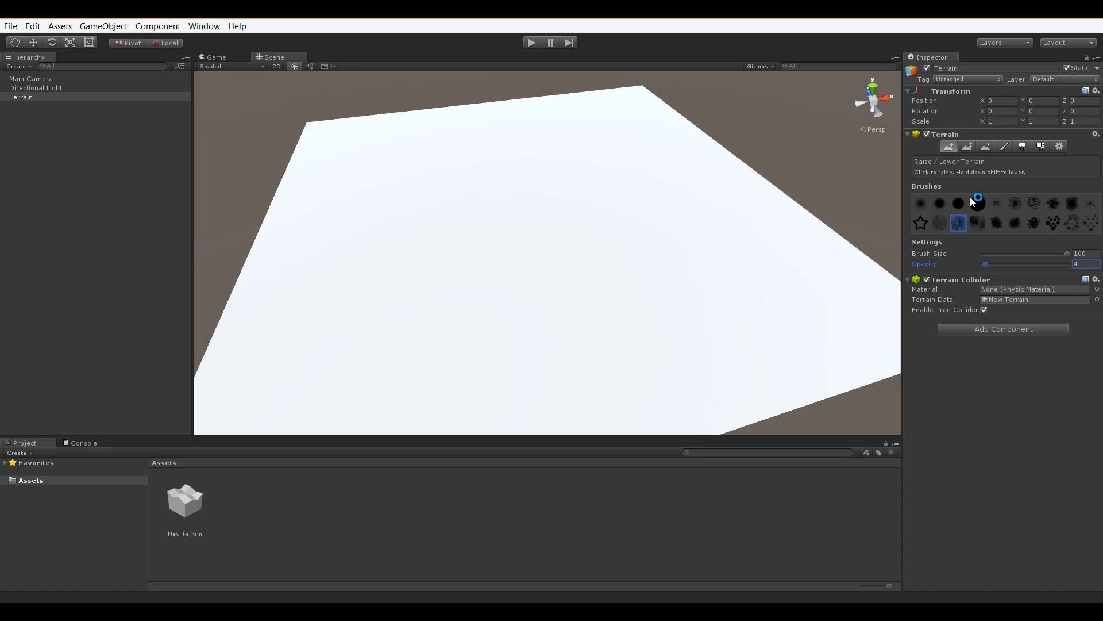
pyautogui.click(920, 204)
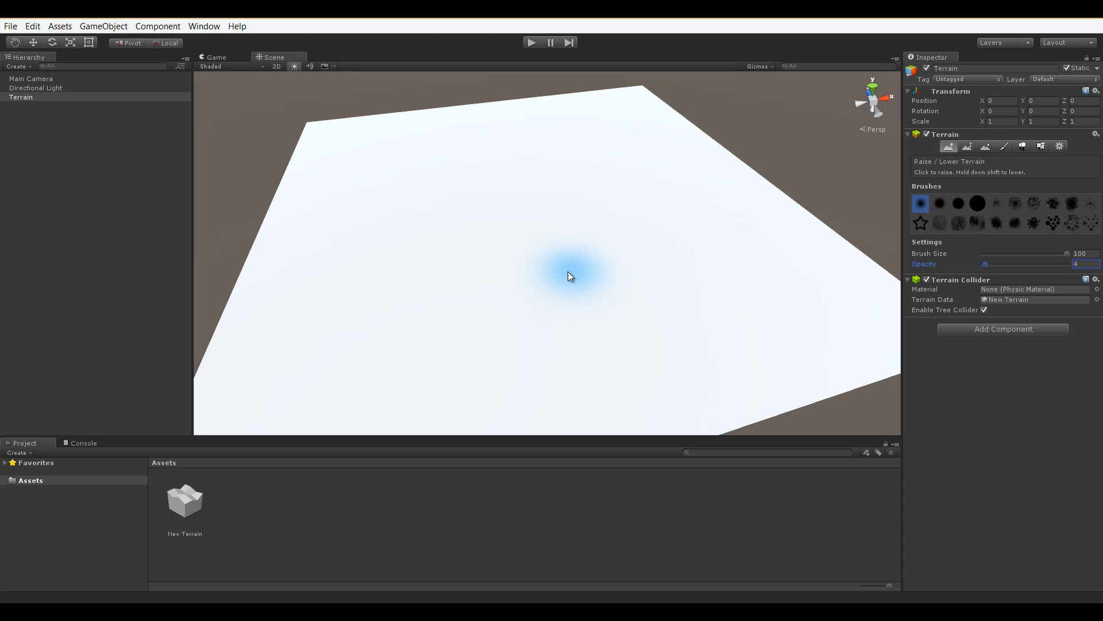
pyautogui.moveTo(992, 265); pyautogui.dragTo(997, 264)
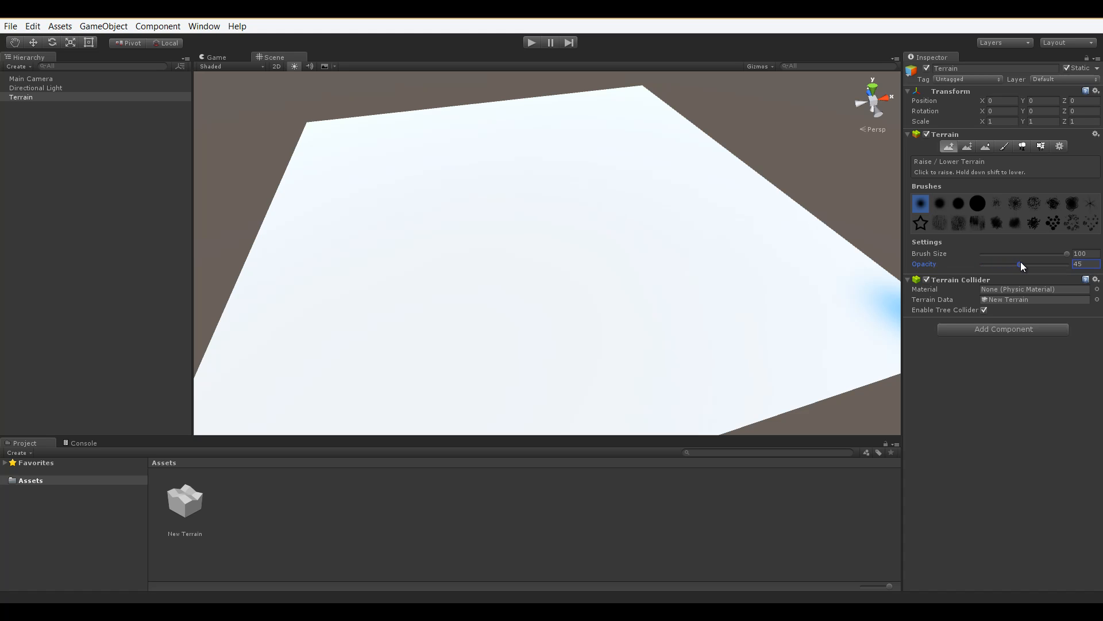
pyautogui.moveTo(1022, 265); pyautogui.dragTo(1024, 265)
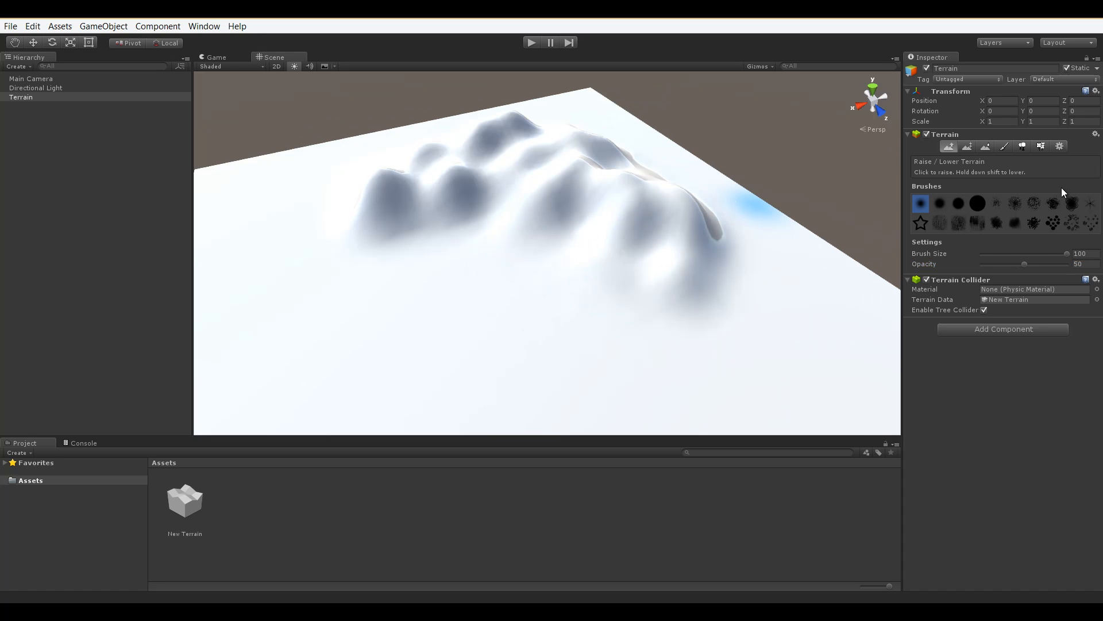
pyautogui.click(958, 223)
pyautogui.moveTo(701, 231)
pyautogui.mouseDown()
pyautogui.moveTo(619, 238)
pyautogui.moveTo(585, 201)
pyautogui.moveTo(533, 191)
pyautogui.moveTo(443, 195)
pyautogui.moveTo(387, 216)
pyautogui.moveTo(464, 155)
pyautogui.moveTo(542, 150)
pyautogui.moveTo(572, 176)
pyautogui.moveTo(633, 170)
pyautogui.mouseUp()
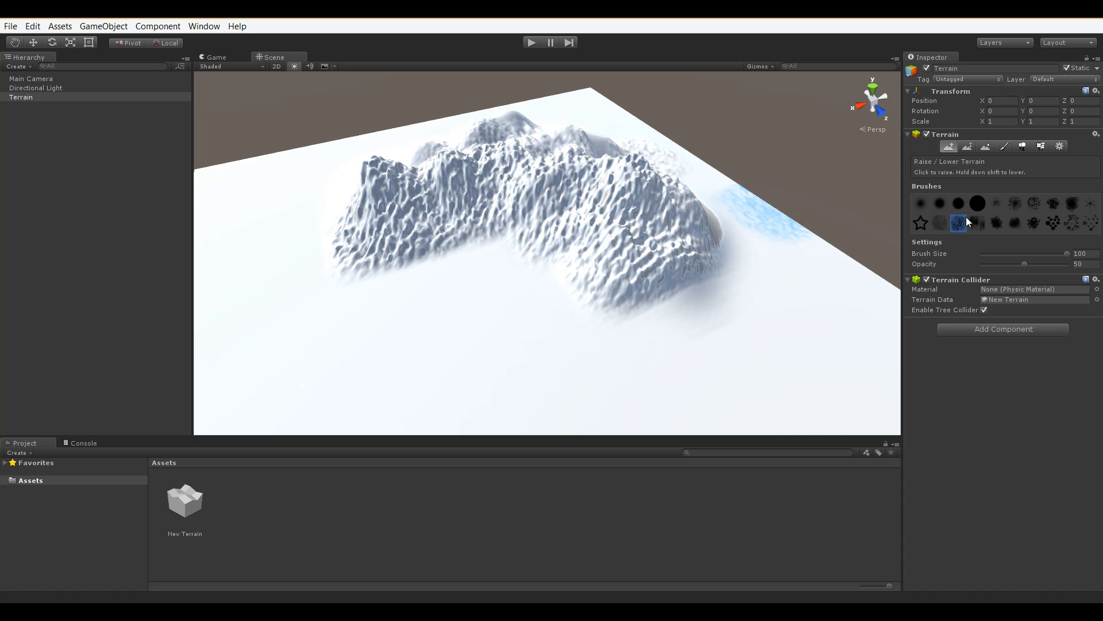
# - Raise small rocky patches along the mountain's near foot with the scattered-dots brush at size 22
pyautogui.click(1071, 223)
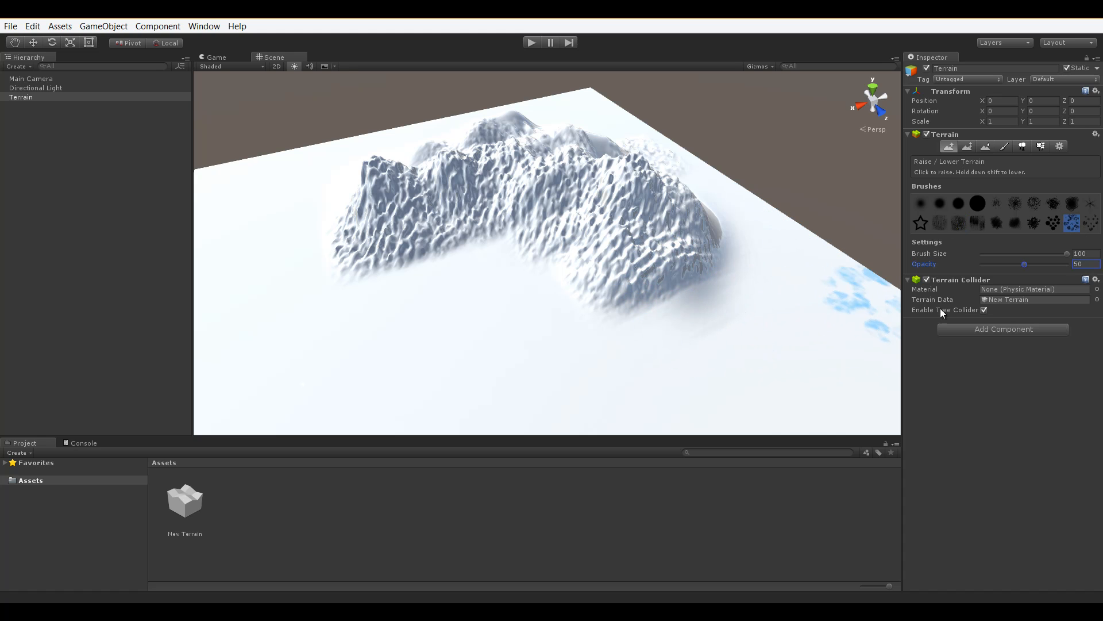
pyautogui.click(1001, 253)
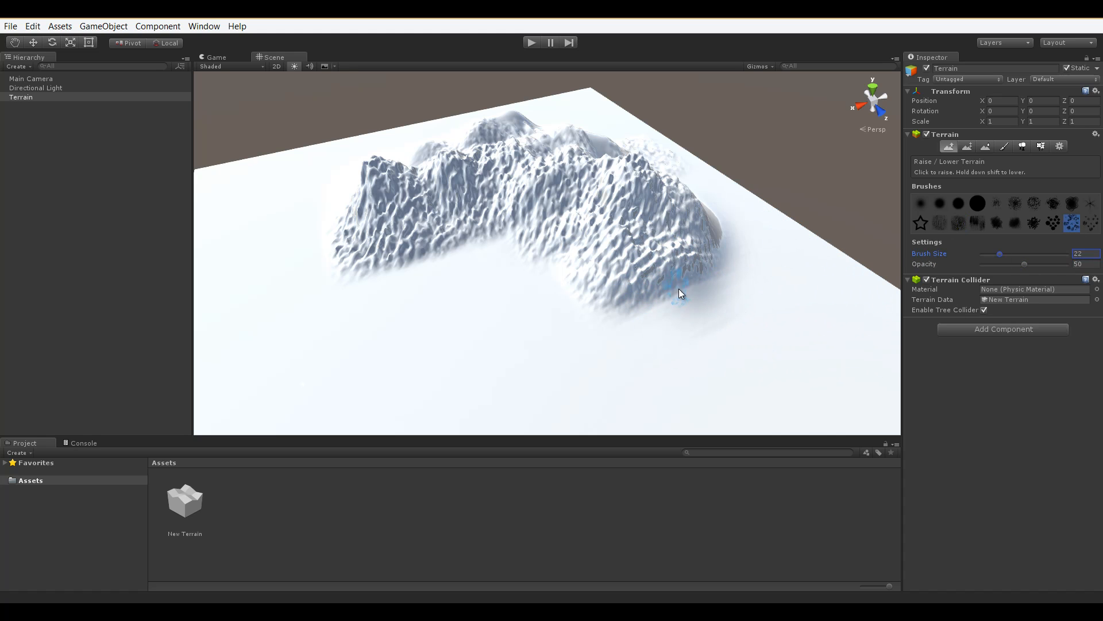
pyautogui.moveTo(709, 287); pyautogui.dragTo(637, 332)
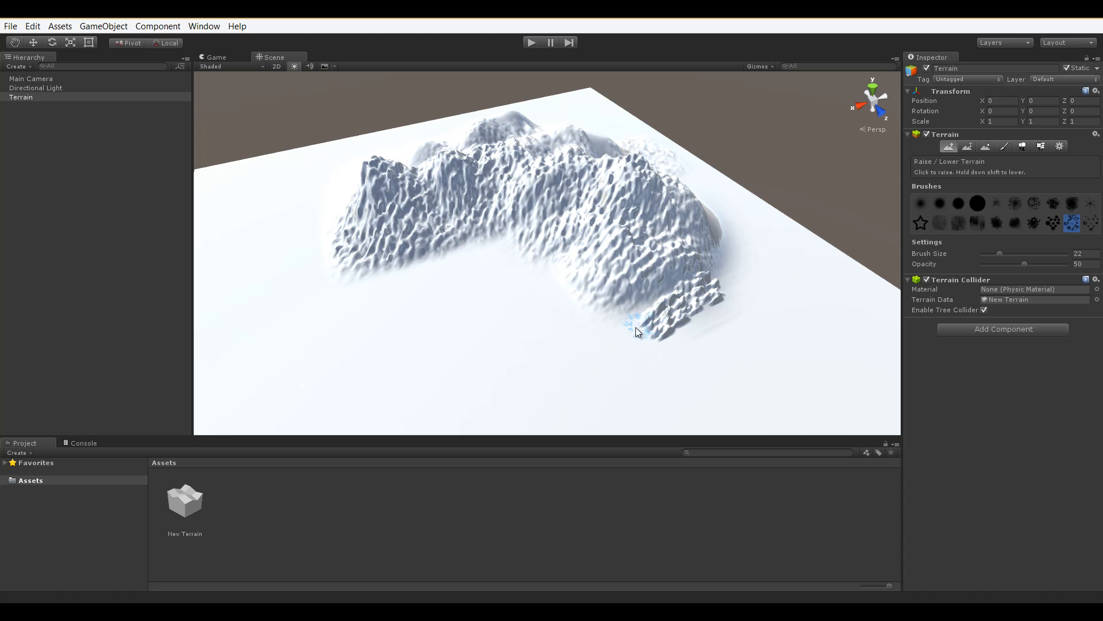
pyautogui.click(561, 286)
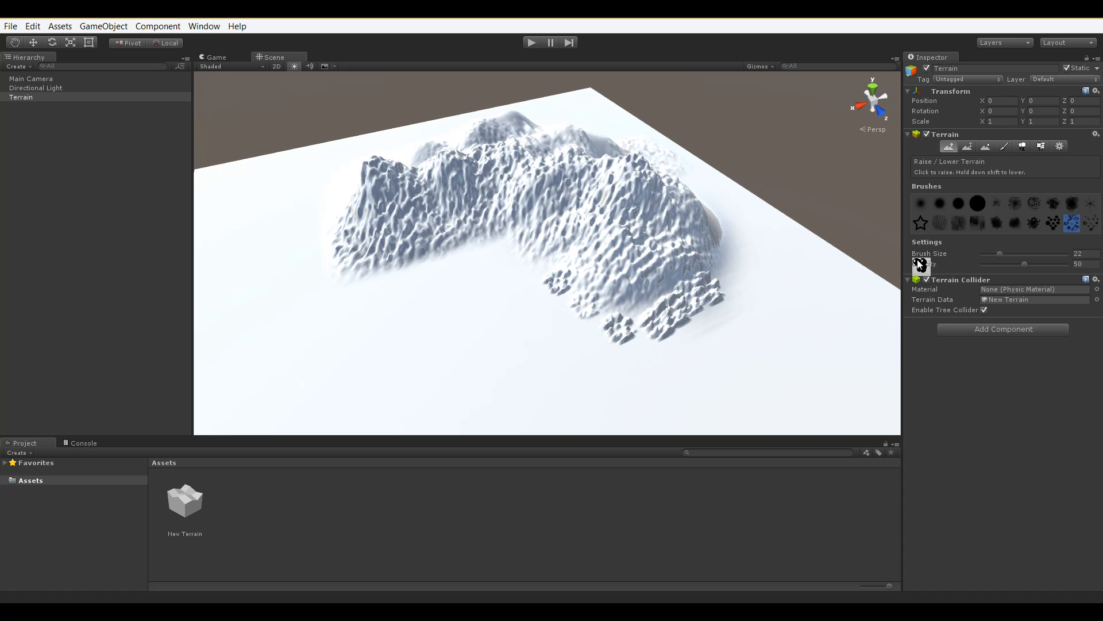
# - Extend the rocky ground along the mountain's whole front foot with the scattered-dots brush at size 56
pyautogui.moveTo(1019, 254); pyautogui.dragTo(1030, 254)
pyautogui.moveTo(637, 296)
pyautogui.mouseDown()
pyautogui.moveTo(616, 317)
pyautogui.moveTo(666, 330)
pyautogui.moveTo(696, 299)
pyautogui.moveTo(732, 318)
pyautogui.mouseUp()
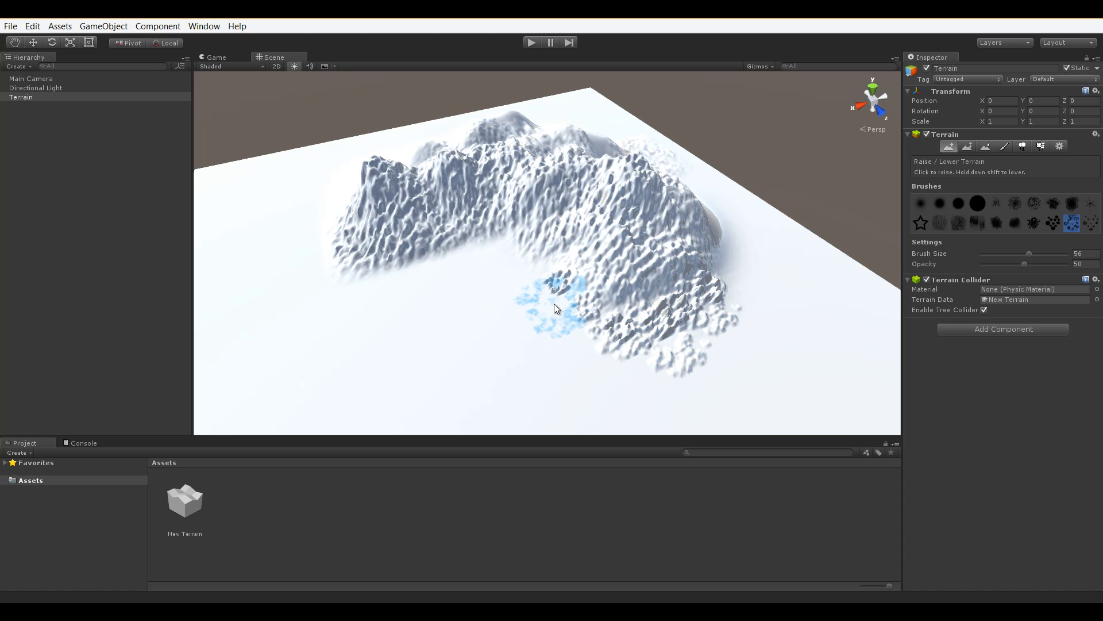
pyautogui.moveTo(507, 275)
pyautogui.mouseDown()
pyautogui.moveTo(488, 253)
pyautogui.moveTo(384, 285)
pyautogui.mouseUp()
pyautogui.moveTo(320, 260)
pyautogui.mouseDown()
pyautogui.moveTo(330, 261)
pyautogui.moveTo(319, 237)
pyautogui.mouseUp()
pyautogui.moveTo(276, 305); pyautogui.dragTo(343, 326)
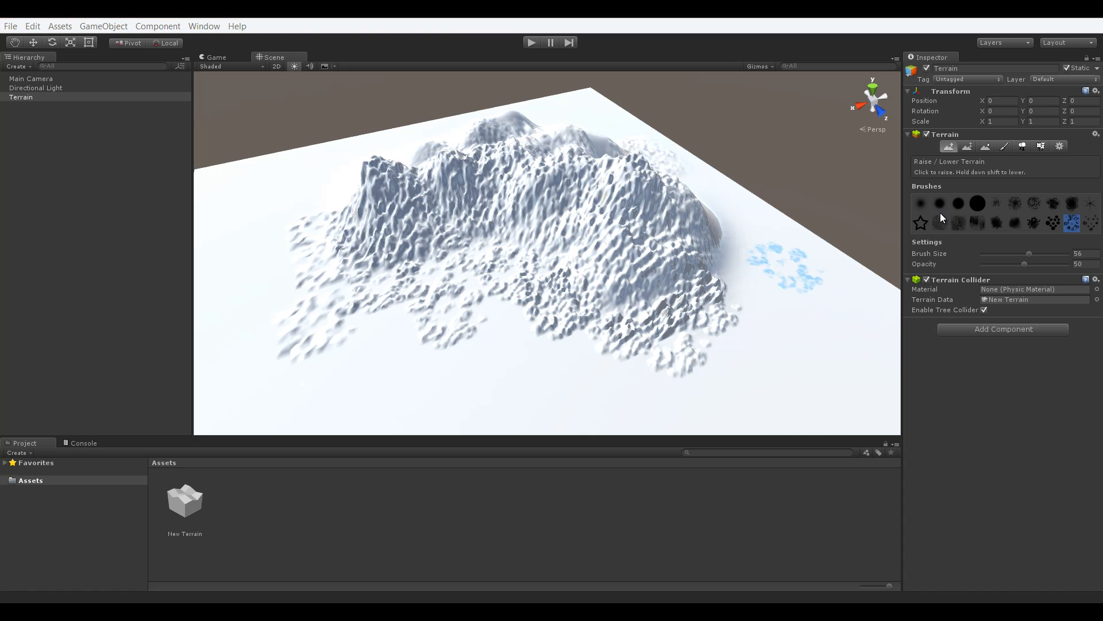
# - Paint star-shaped plateaus at height 5 on the flat ground before the mountain with the Paint Height tool, and undo the last stamp
pyautogui.click(969, 146)
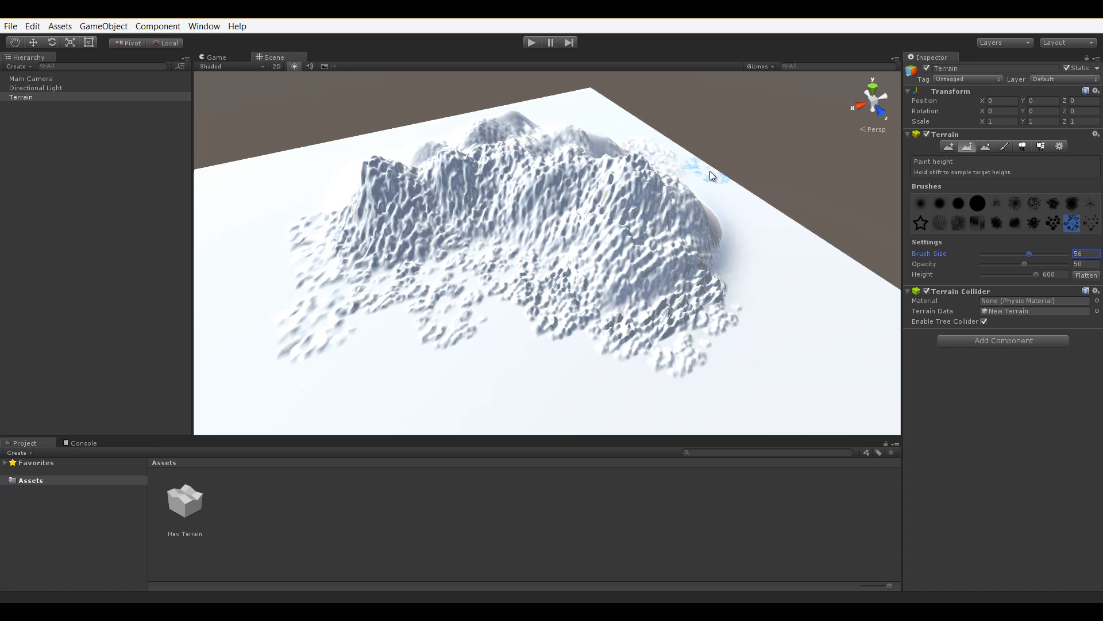
pyautogui.moveTo(712, 187); pyautogui.dragTo(695, 192, button='right')
pyautogui.moveTo(705, 266); pyautogui.dragTo(685, 267, button='right')
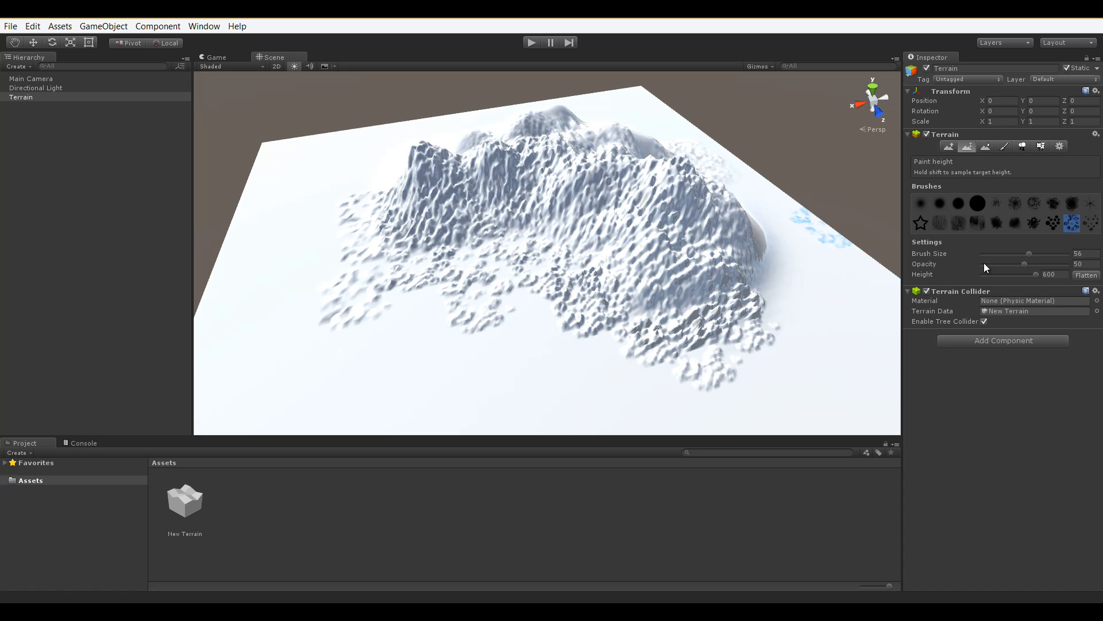
pyautogui.moveTo(1032, 274); pyautogui.dragTo(982, 273)
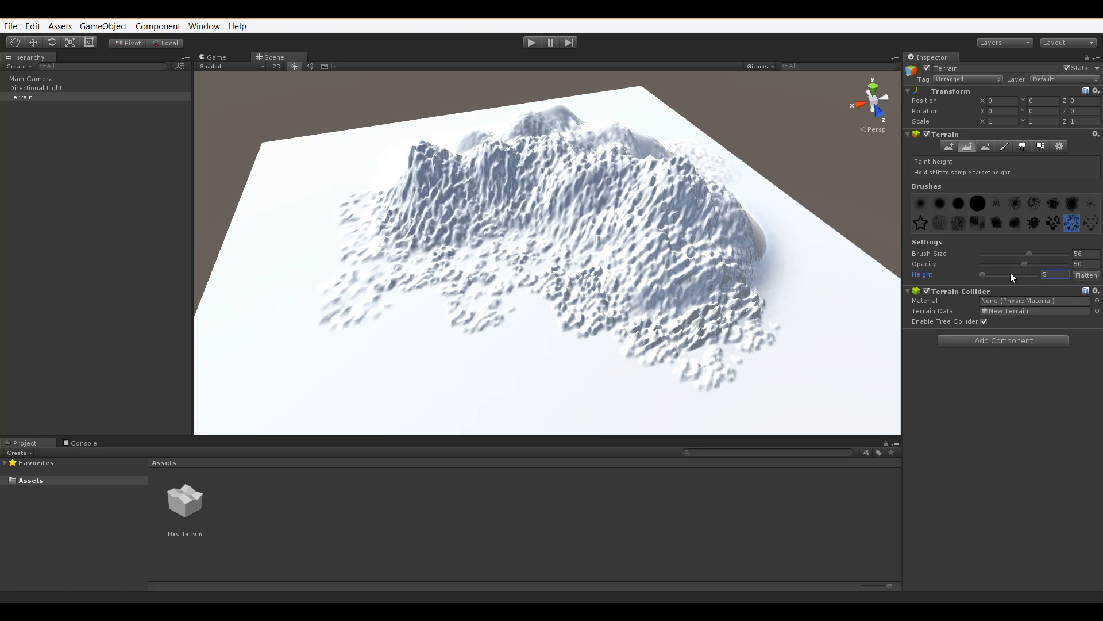
pyautogui.click(920, 223)
pyautogui.keyDown('alt'); pyautogui.moveTo(737, 227); pyautogui.dragTo(676, 279); pyautogui.keyUp('alt')
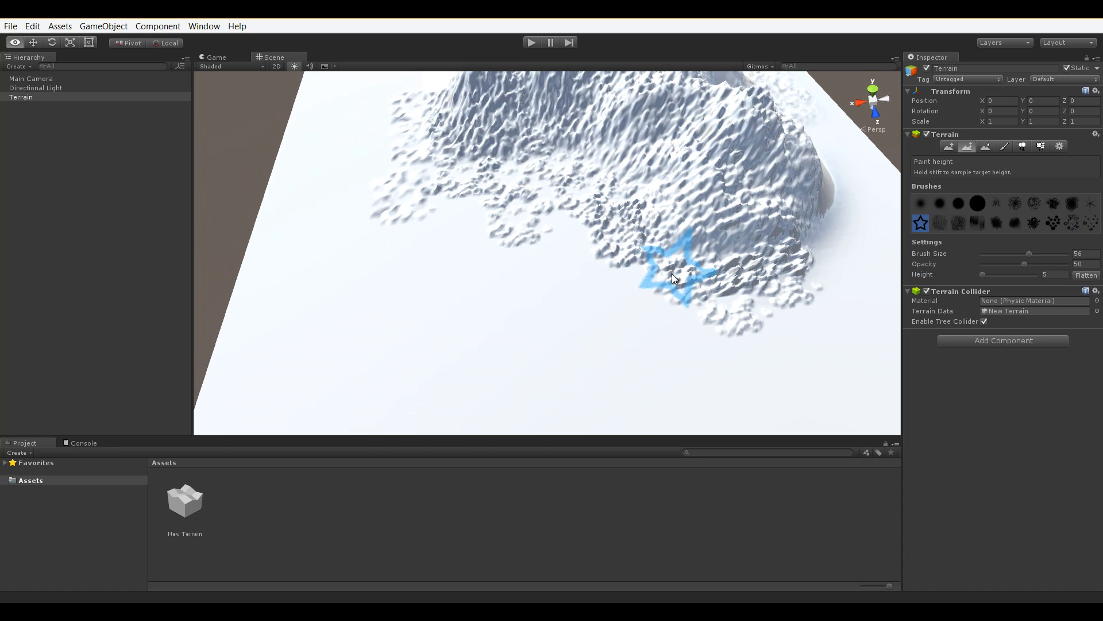
pyautogui.moveTo(464, 315)
pyautogui.mouseDown()
pyautogui.moveTo(515, 320)
pyautogui.moveTo(359, 328)
pyautogui.moveTo(359, 277)
pyautogui.moveTo(343, 275)
pyautogui.moveTo(305, 311)
pyautogui.moveTo(403, 280)
pyautogui.mouseUp()
pyautogui.click(302, 313)
pyautogui.click(546, 354)
pyautogui.click(627, 362)
pyautogui.click(692, 360)
pyautogui.hotkey('ctrl', 'z')
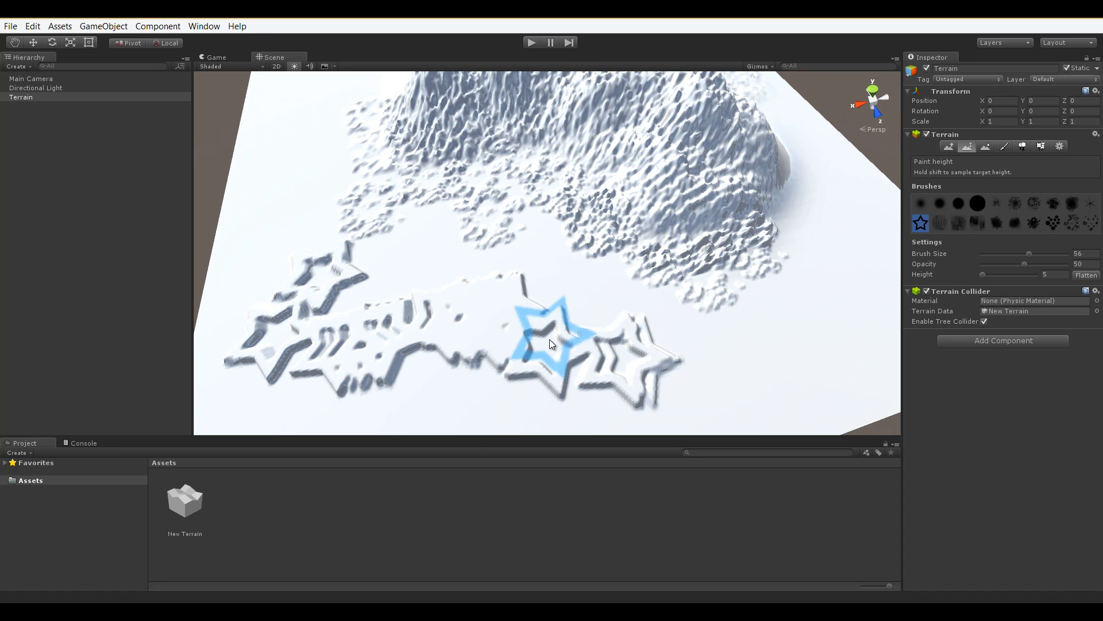
# - Sample a target height from the mountain slope and paint a raised plateau at that height over the star-shaped patches
pyautogui.keyDown('alt'); pyautogui.moveTo(668, 325); pyautogui.dragTo(673, 249); pyautogui.keyUp('alt')
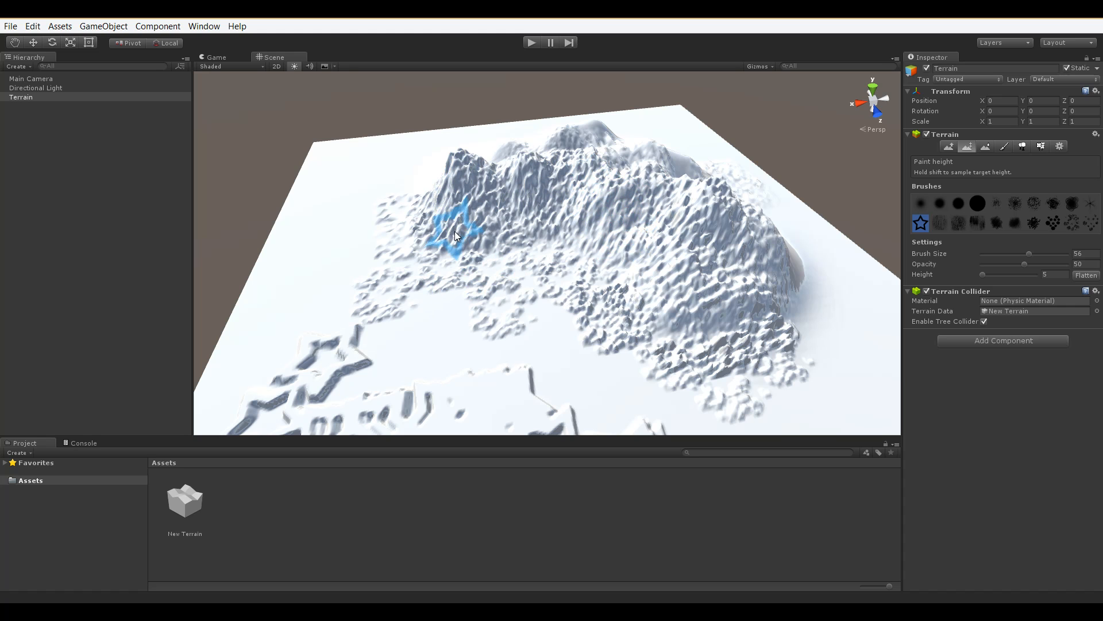
pyautogui.keyDown('shift'); pyautogui.click(453, 201); pyautogui.keyUp('shift')
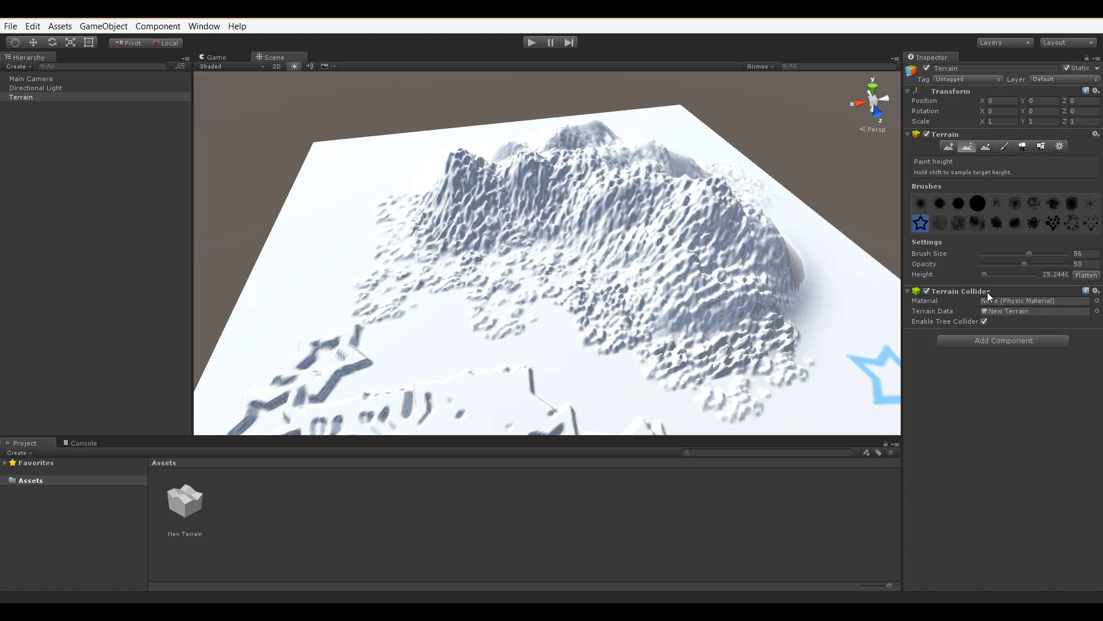
pyautogui.press('f')
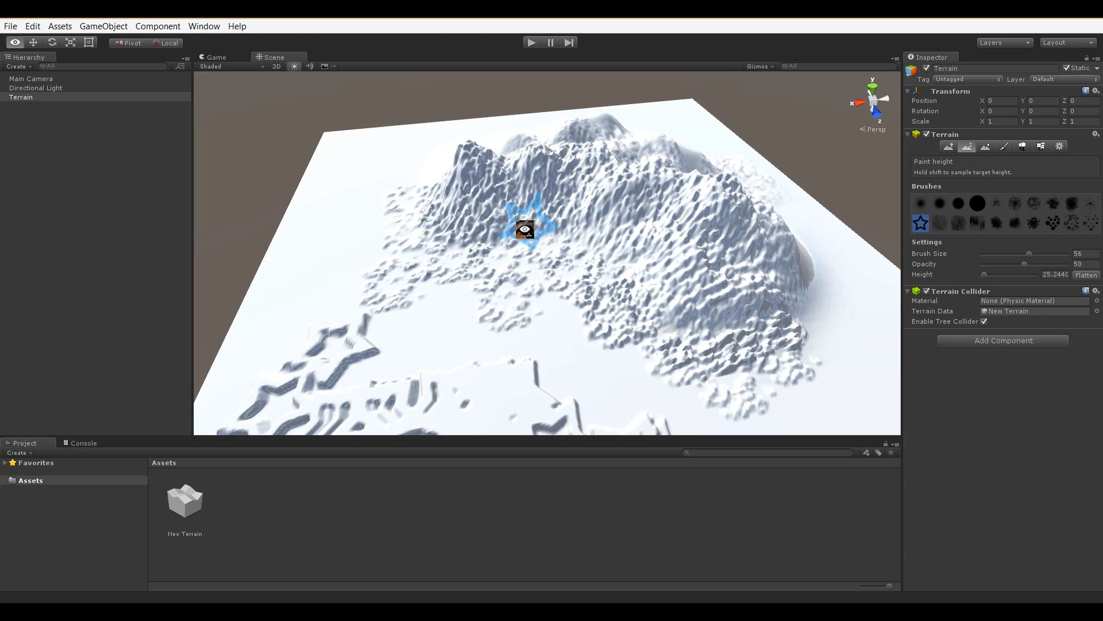
pyautogui.moveTo(422, 294)
pyautogui.mouseDown()
pyautogui.moveTo(375, 308)
pyautogui.moveTo(357, 348)
pyautogui.moveTo(456, 343)
pyautogui.moveTo(534, 357)
pyautogui.moveTo(456, 335)
pyautogui.moveTo(541, 346)
pyautogui.moveTo(443, 347)
pyautogui.mouseUp()
pyautogui.moveTo(392, 320)
pyautogui.mouseDown()
pyautogui.moveTo(419, 293)
pyautogui.moveTo(413, 316)
pyautogui.moveTo(540, 360)
pyautogui.mouseUp()
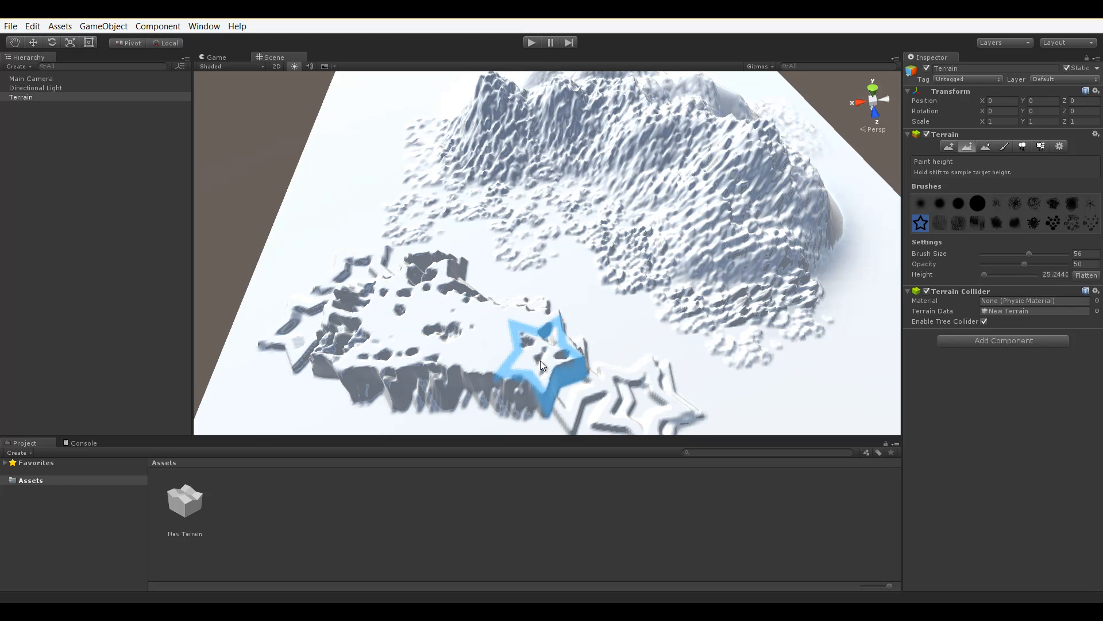
pyautogui.scroll(-3, 541, 360)
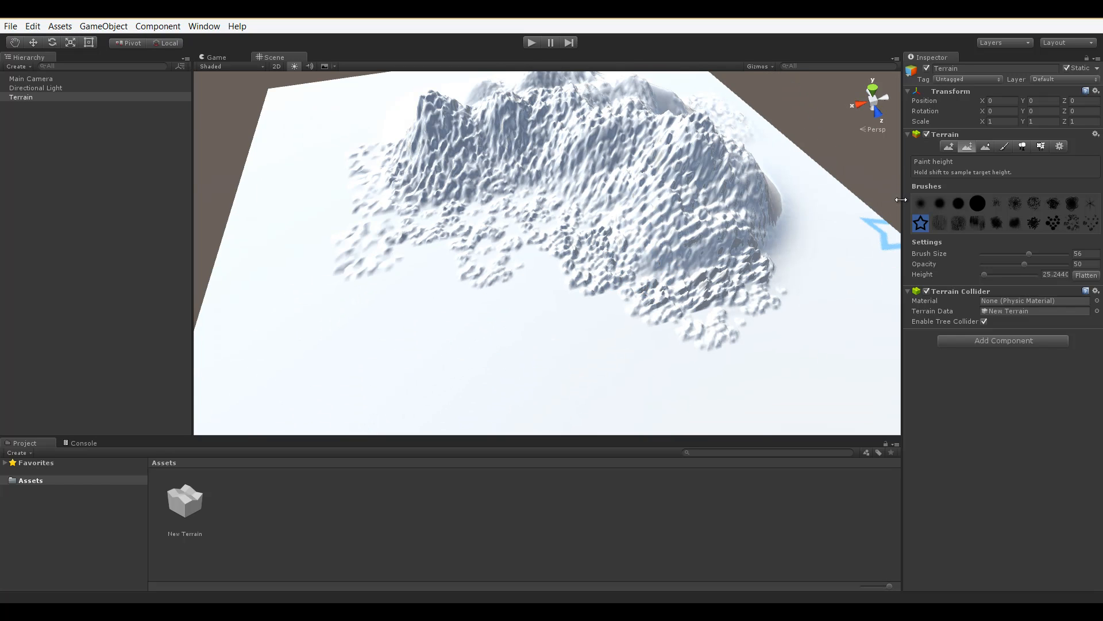
# - Smooth the mountain's rough front slope with the Smooth Height tool and soft round brush at size 23, and again at size 77
pyautogui.click(988, 147)
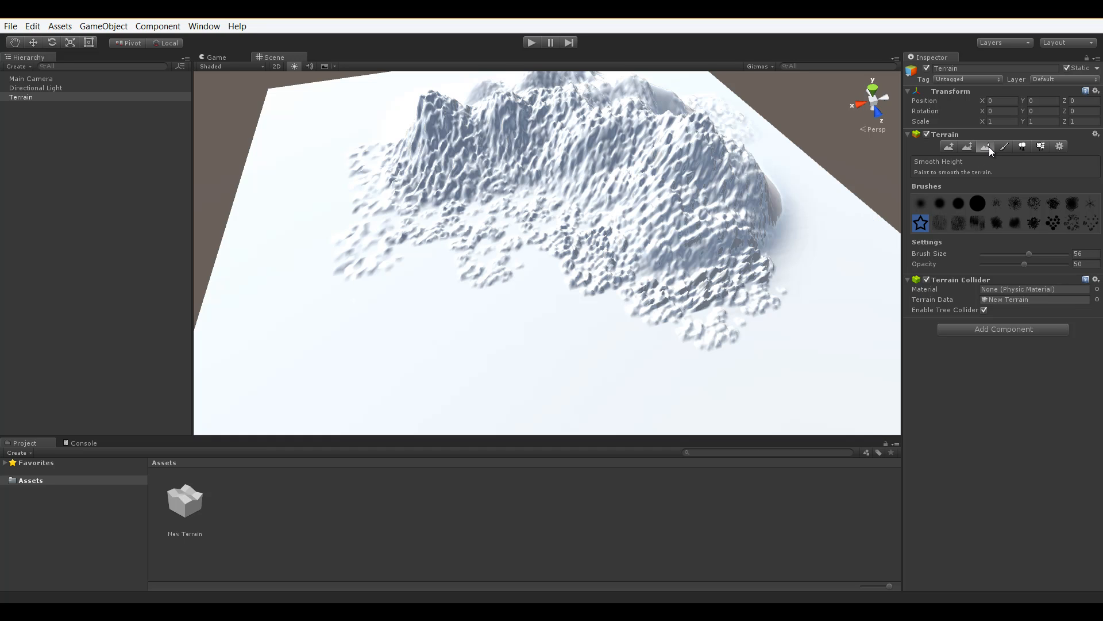
pyautogui.click(921, 204)
pyautogui.moveTo(1027, 253); pyautogui.dragTo(1010, 256)
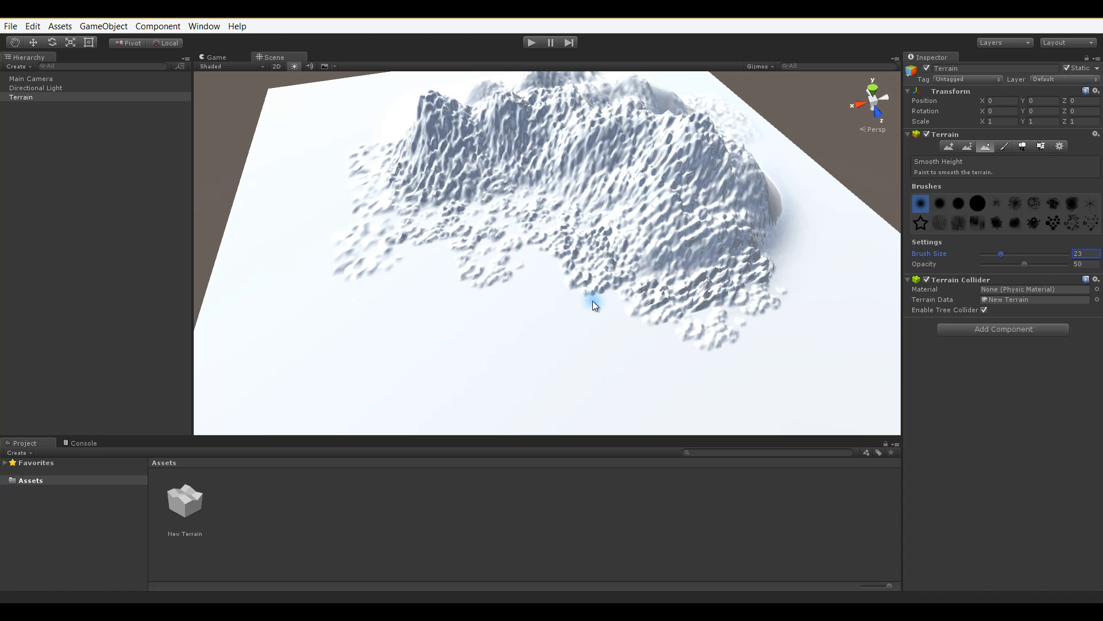
pyautogui.moveTo(654, 254)
pyautogui.mouseDown()
pyautogui.moveTo(664, 250)
pyautogui.moveTo(616, 289)
pyautogui.mouseUp()
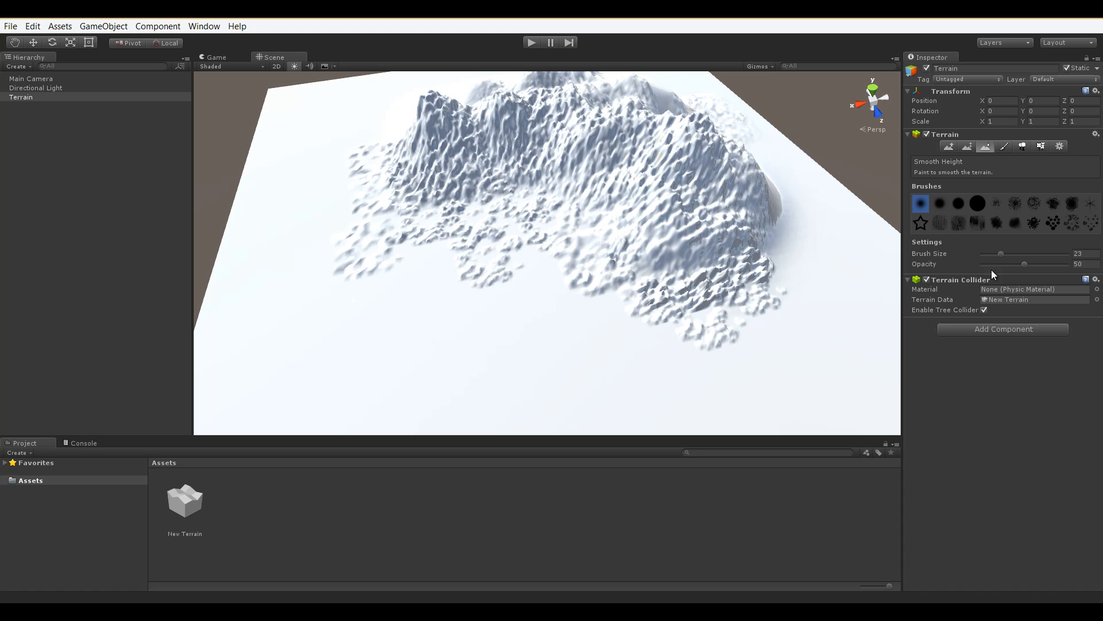
pyautogui.click(1047, 254)
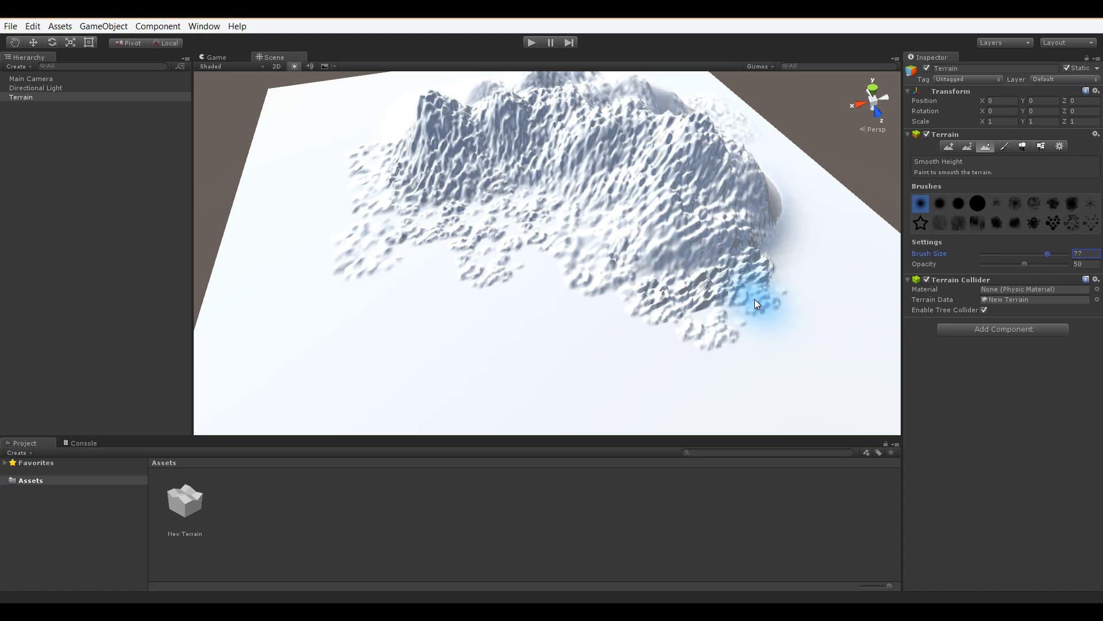
pyautogui.moveTo(754, 299); pyautogui.dragTo(840, 343)
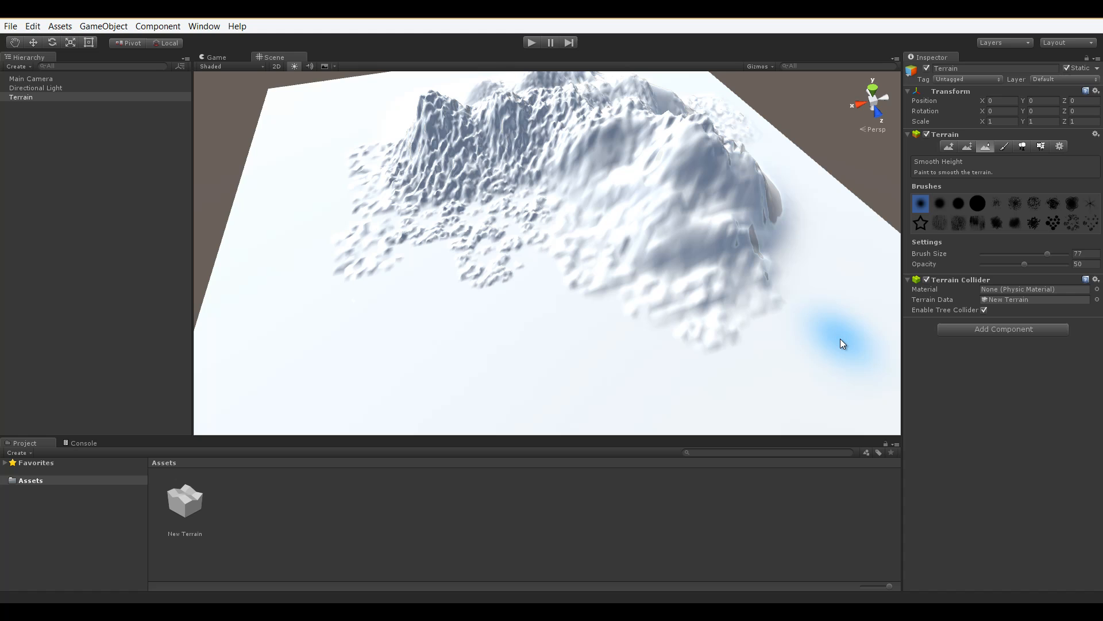
# - Sample height 0 from the flat ground and level the whole mountain with Paint Height, using the solid round brush at size 100 and opacity 100
pyautogui.click(967, 146)
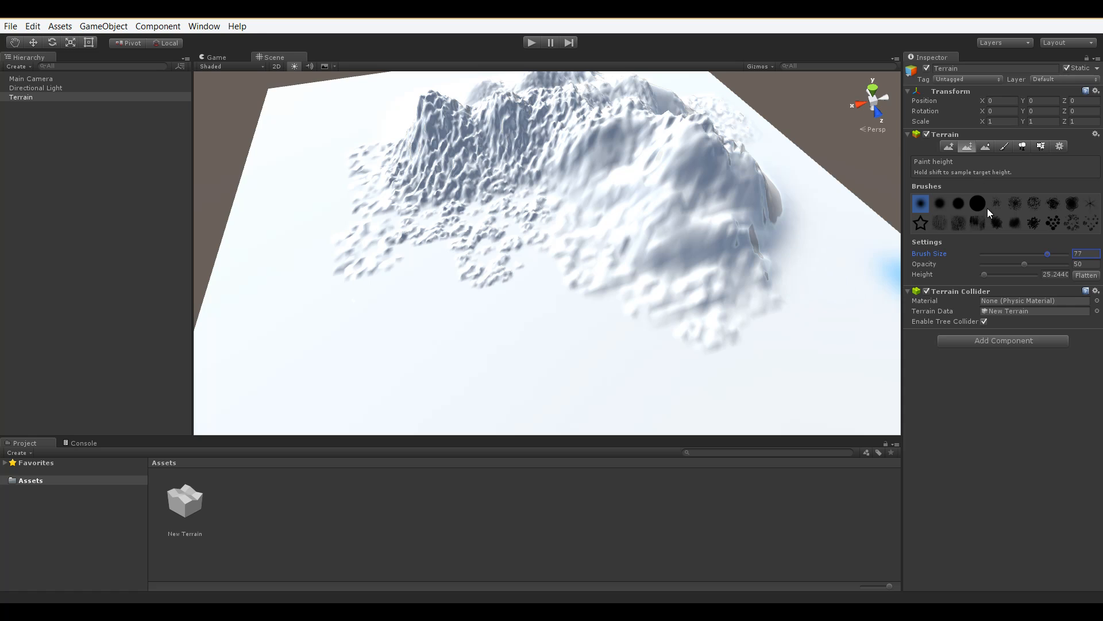
pyautogui.moveTo(753, 298); pyautogui.dragTo(668, 314, button='right')
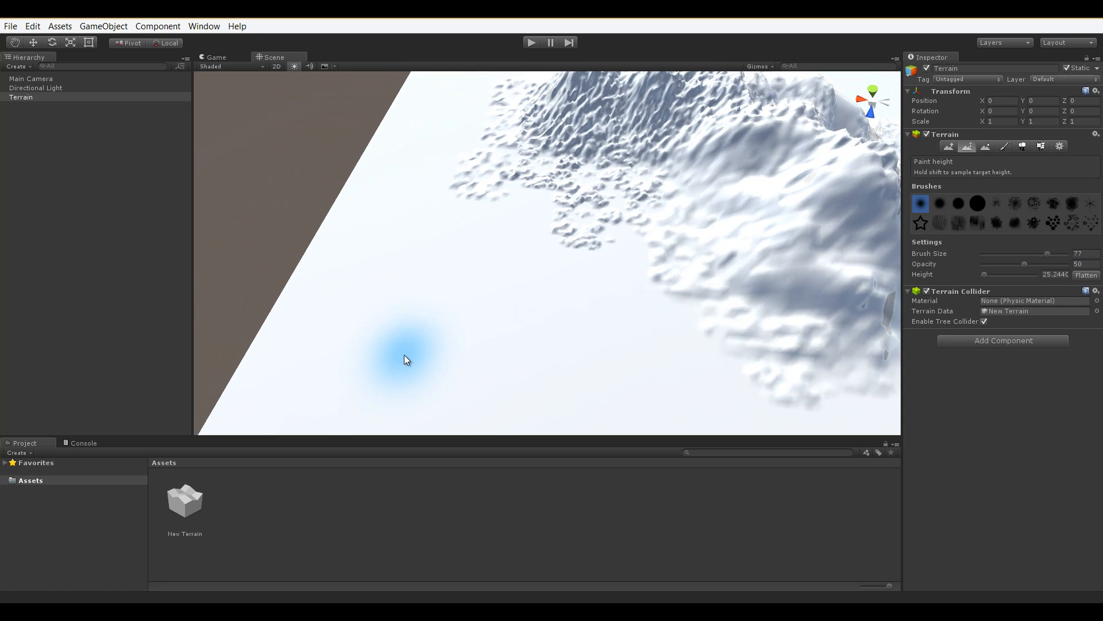
pyautogui.keyDown('shift'); pyautogui.click(381, 319); pyautogui.keyUp('shift')
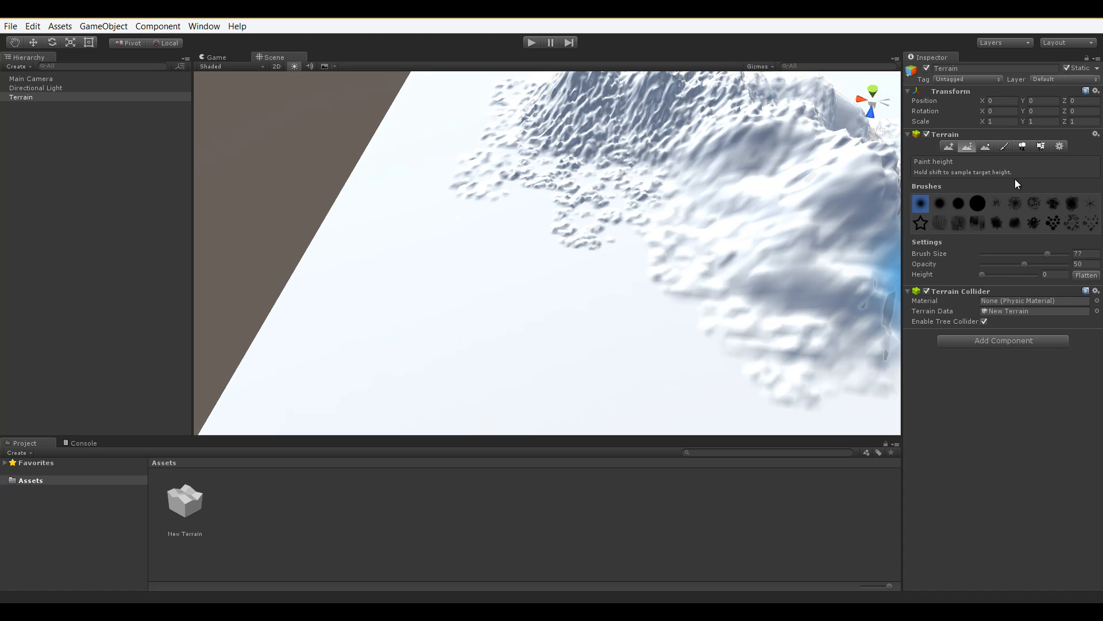
pyautogui.click(977, 205)
pyautogui.keyDown('alt'); pyautogui.moveTo(819, 234); pyautogui.dragTo(912, 282); pyautogui.keyUp('alt')
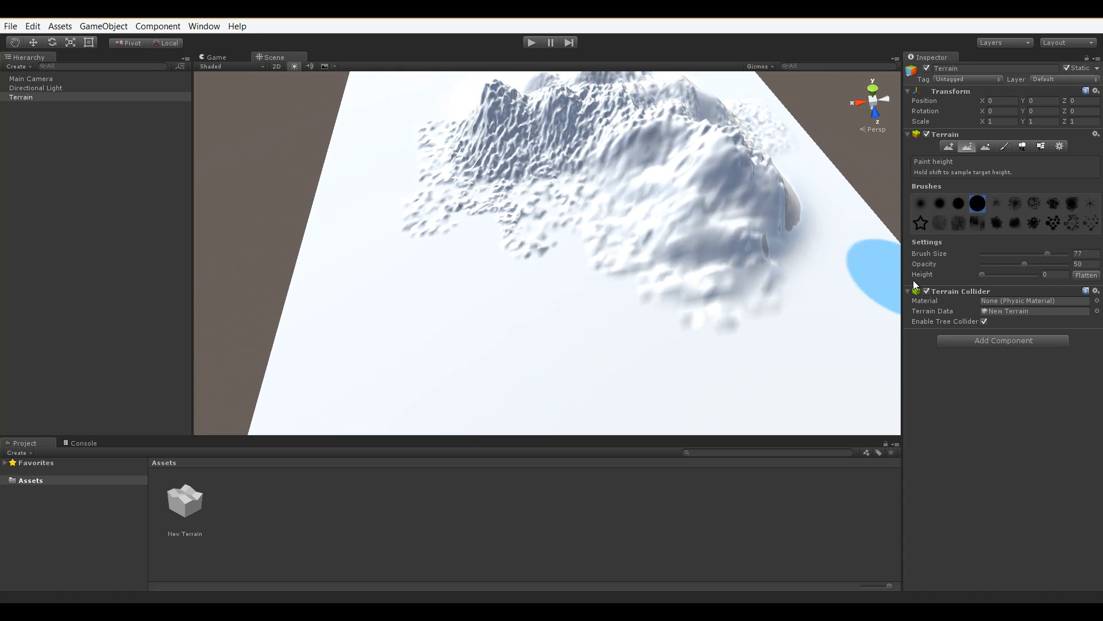
pyautogui.click(1047, 253)
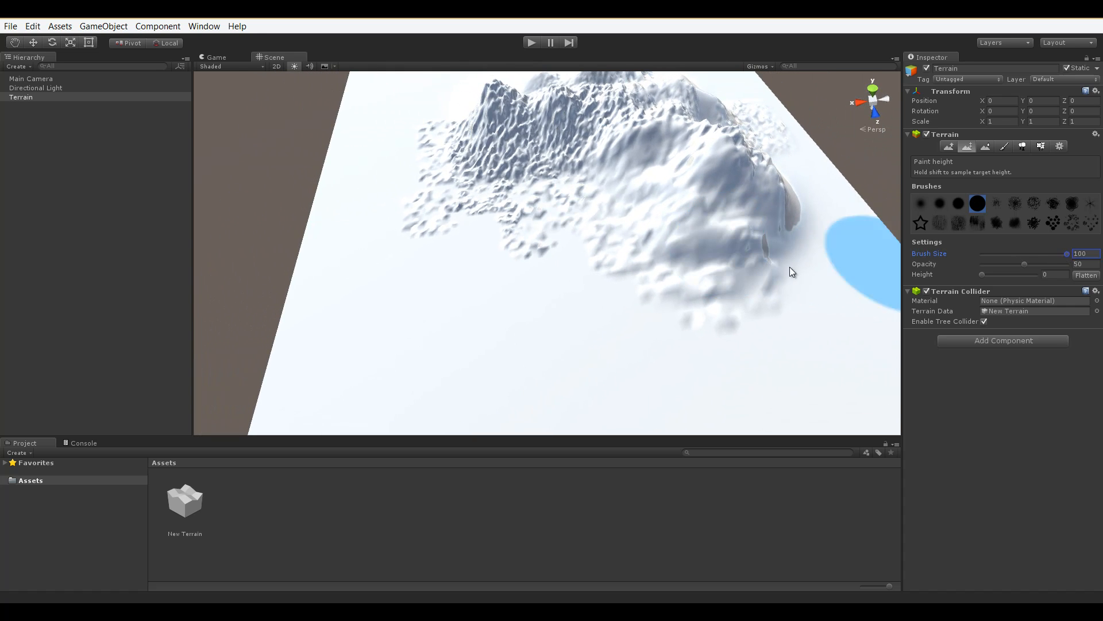
pyautogui.moveTo(686, 312)
pyautogui.mouseDown()
pyautogui.moveTo(668, 292)
pyautogui.moveTo(684, 198)
pyautogui.moveTo(492, 267)
pyautogui.moveTo(770, 261)
pyautogui.mouseUp()
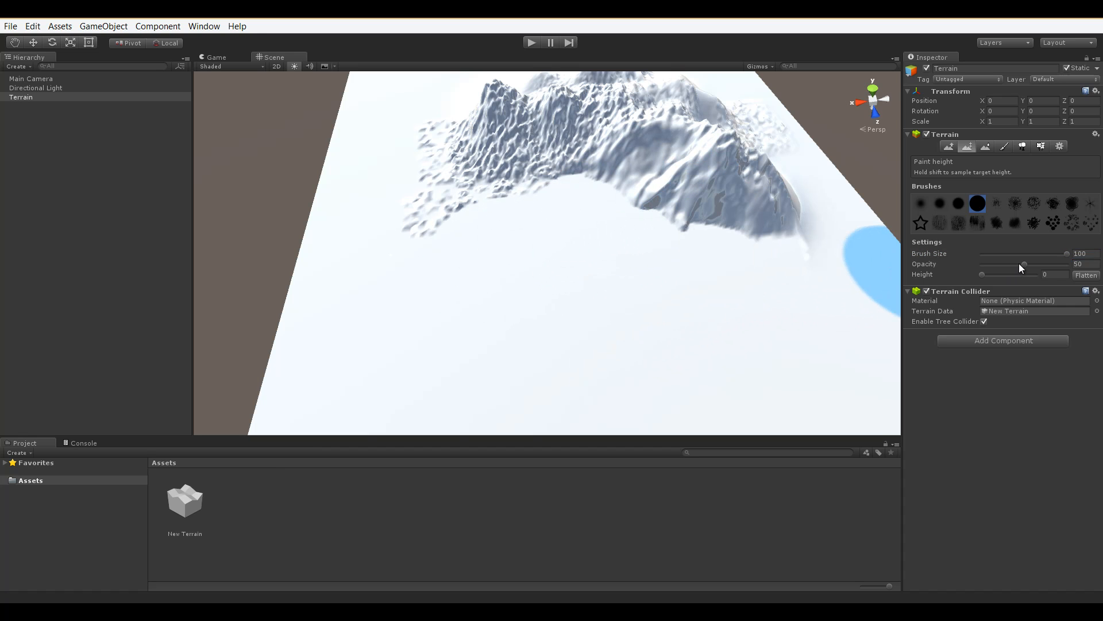
pyautogui.moveTo(1023, 264); pyautogui.dragTo(1068, 264)
pyautogui.moveTo(774, 251); pyautogui.dragTo(763, 184)
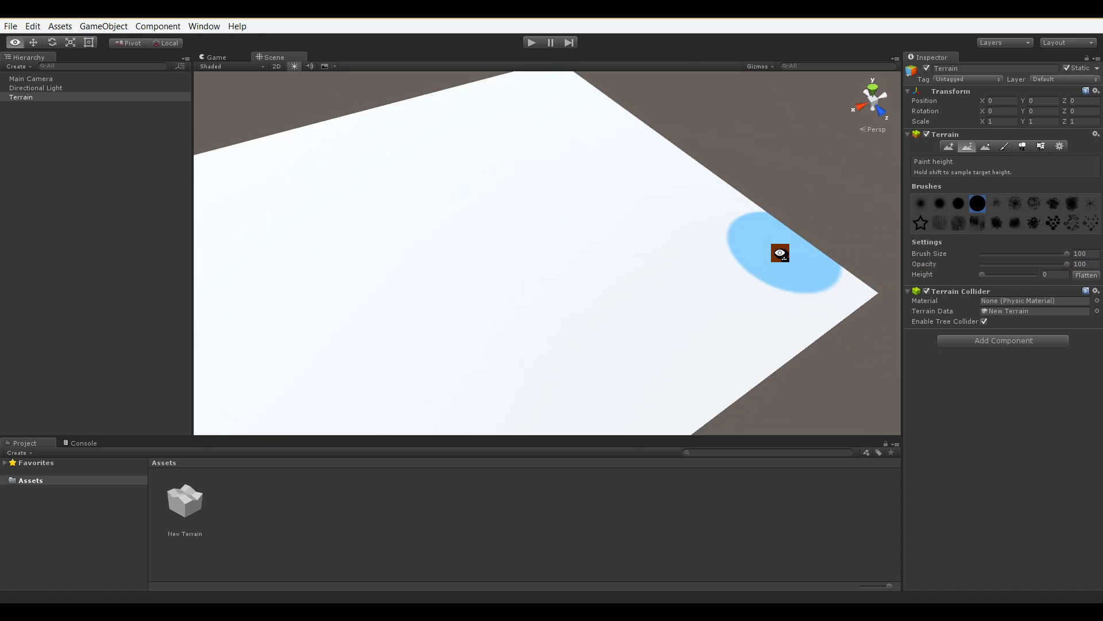
pyautogui.moveTo(779, 251)
pyautogui.keyDown('alt'); pyautogui.mouseDown()
pyautogui.moveTo(739, 261)
pyautogui.moveTo(871, 204)
pyautogui.mouseUp(); pyautogui.keyUp('alt')
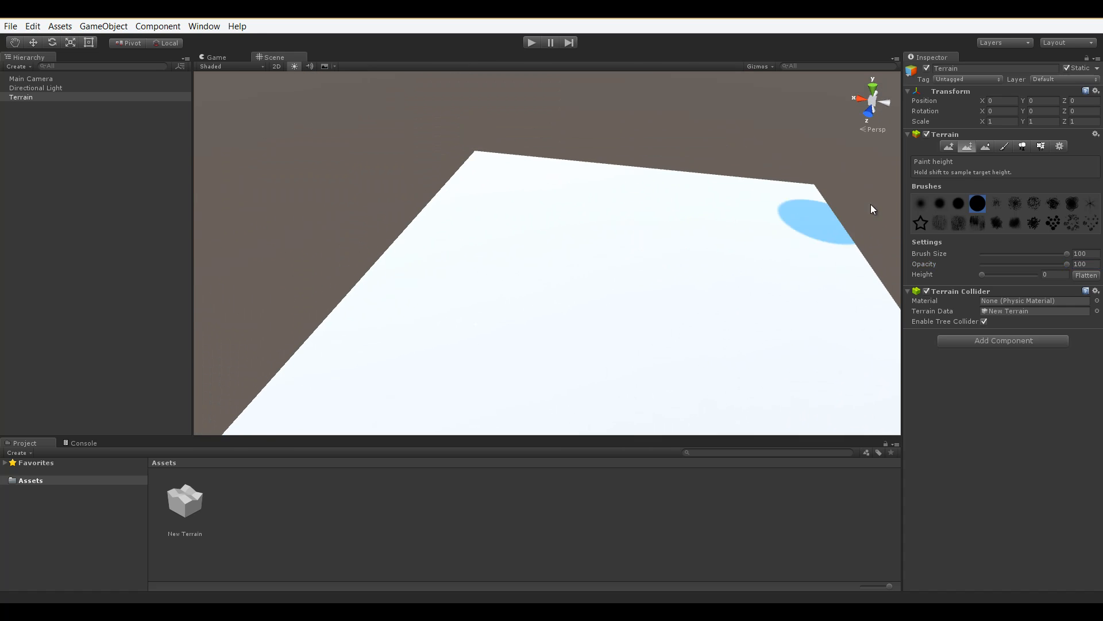
pyautogui.click(948, 145)
pyautogui.moveTo(684, 261)
pyautogui.keyDown('alt'); pyautogui.mouseDown()
pyautogui.moveTo(766, 305)
pyautogui.moveTo(815, 315)
pyautogui.moveTo(781, 288)
pyautogui.moveTo(534, 293)
pyautogui.mouseUp(); pyautogui.keyUp('alt')
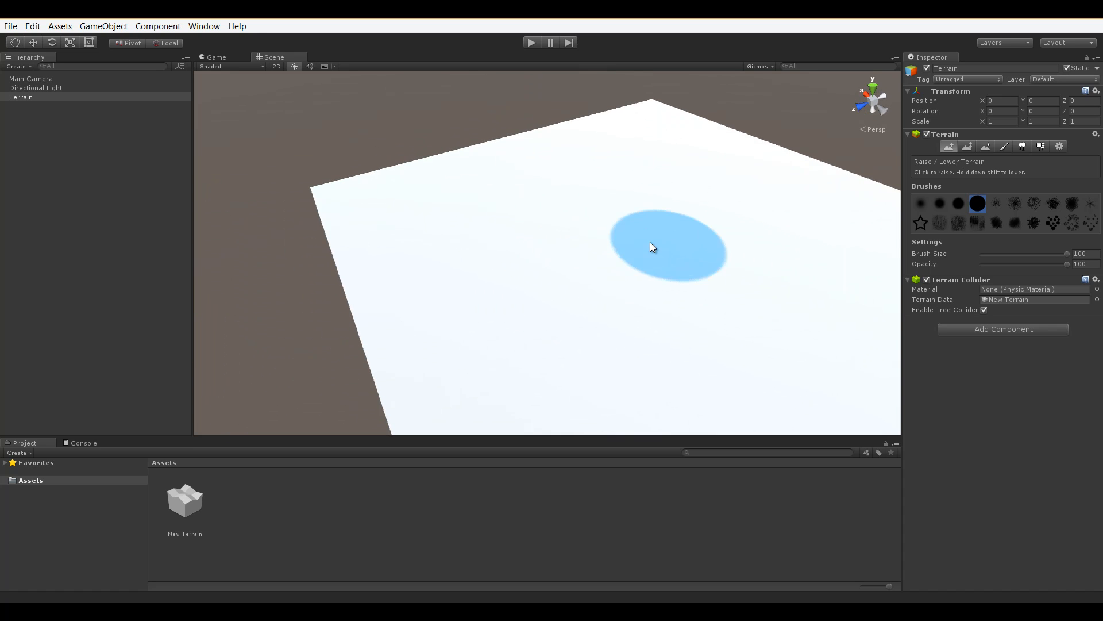
pyautogui.moveTo(634, 245)
pyautogui.keyDown('alt'); pyautogui.mouseDown()
pyautogui.moveTo(693, 254)
pyautogui.moveTo(512, 239)
pyautogui.moveTo(559, 249)
pyautogui.moveTo(538, 260)
pyautogui.moveTo(525, 235)
pyautogui.mouseUp(); pyautogui.keyUp('alt')
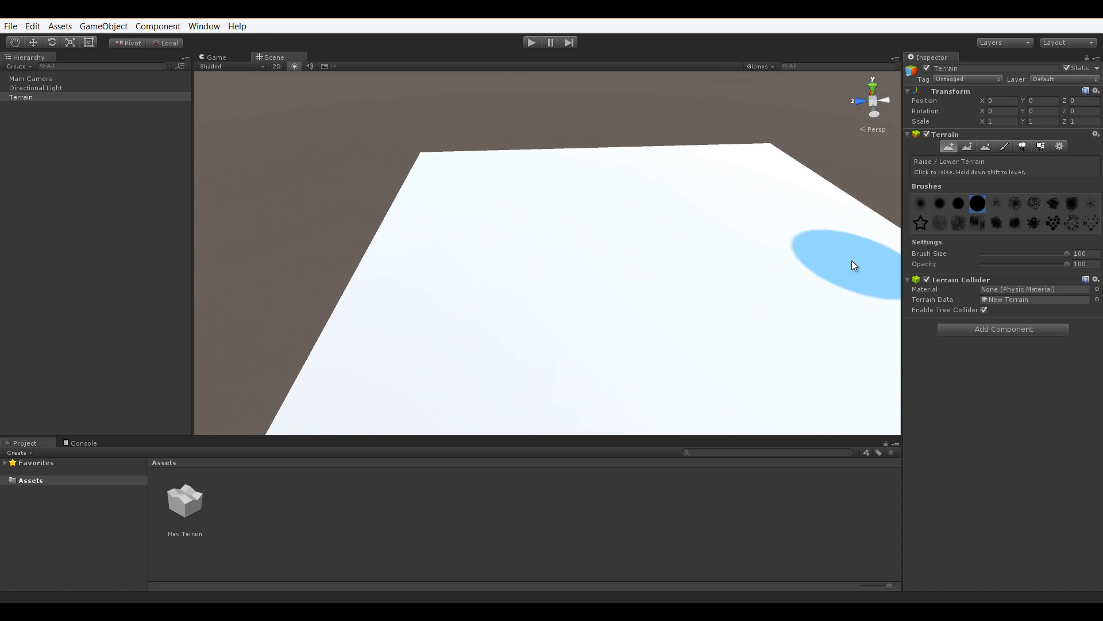
pyautogui.click(921, 203)
pyautogui.moveTo(889, 255)
pyautogui.keyDown('alt'); pyautogui.mouseDown()
pyautogui.moveTo(718, 261)
pyautogui.moveTo(746, 264)
pyautogui.moveTo(657, 286)
pyautogui.mouseUp(); pyautogui.keyUp('alt')
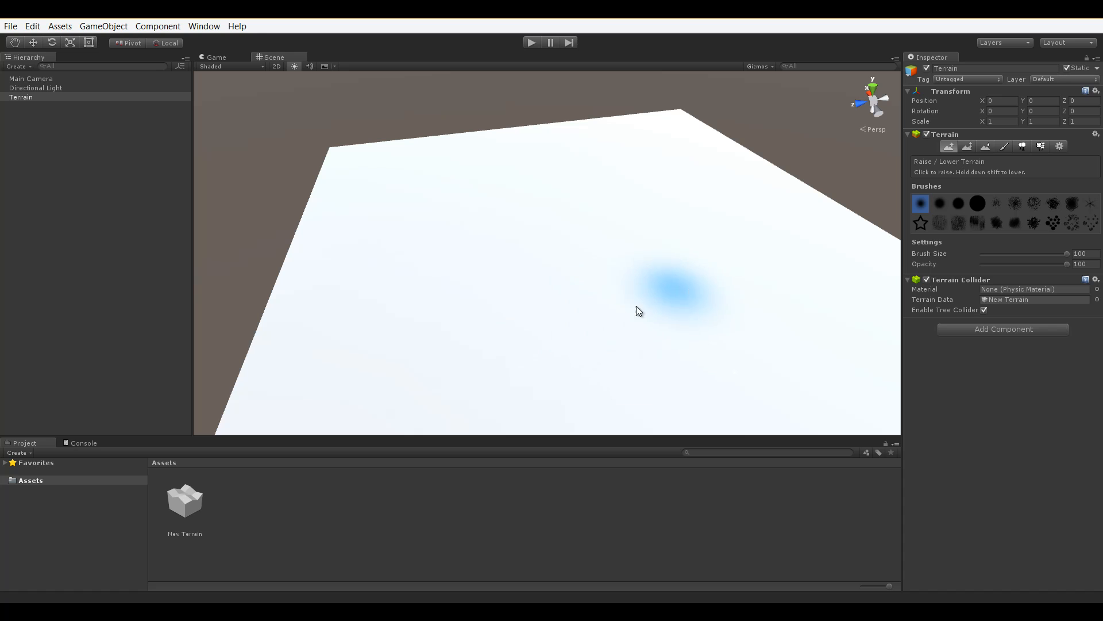
pyautogui.moveTo(646, 316)
pyautogui.keyDown('alt'); pyautogui.mouseDown()
pyautogui.moveTo(747, 313)
pyautogui.moveTo(705, 303)
pyautogui.moveTo(526, 320)
pyautogui.moveTo(687, 339)
pyautogui.moveTo(606, 327)
pyautogui.moveTo(453, 239)
pyautogui.moveTo(567, 253)
pyautogui.mouseUp(); pyautogui.keyUp('alt')
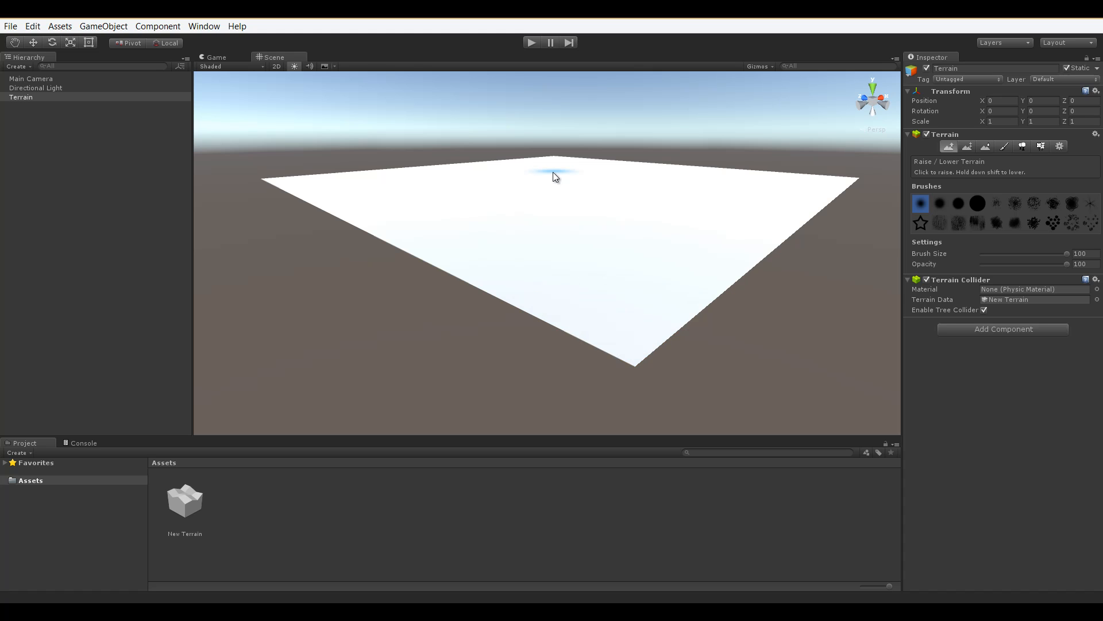
# - Set the Paint Height target to 50 with the solid round brush and flatten the whole terrain to that height
pyautogui.click(967, 147)
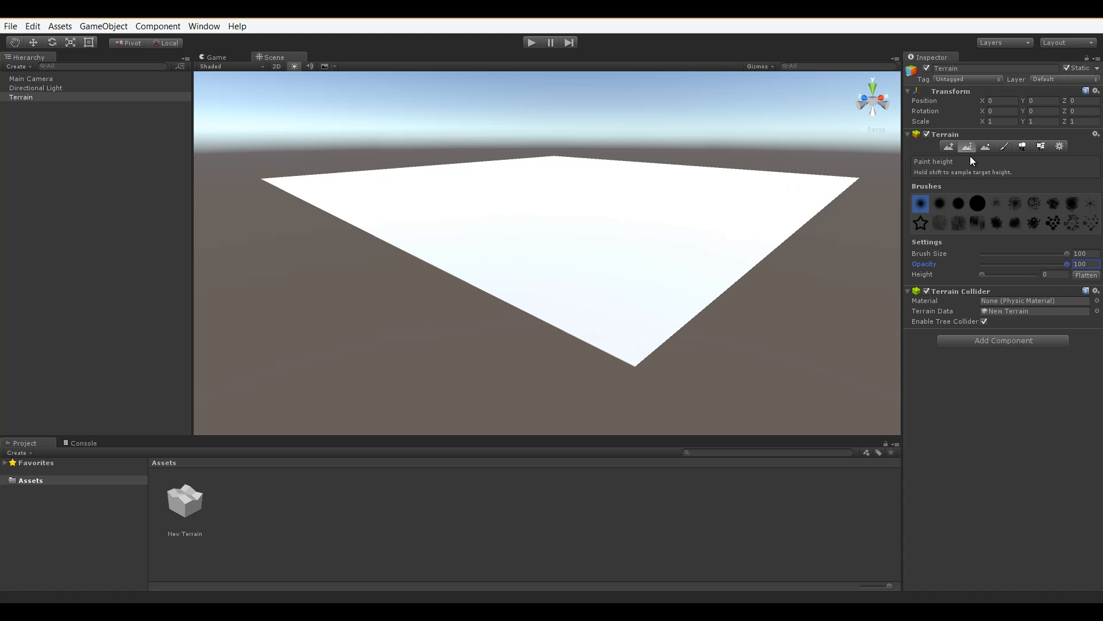
pyautogui.click(978, 204)
pyautogui.click(1047, 274)
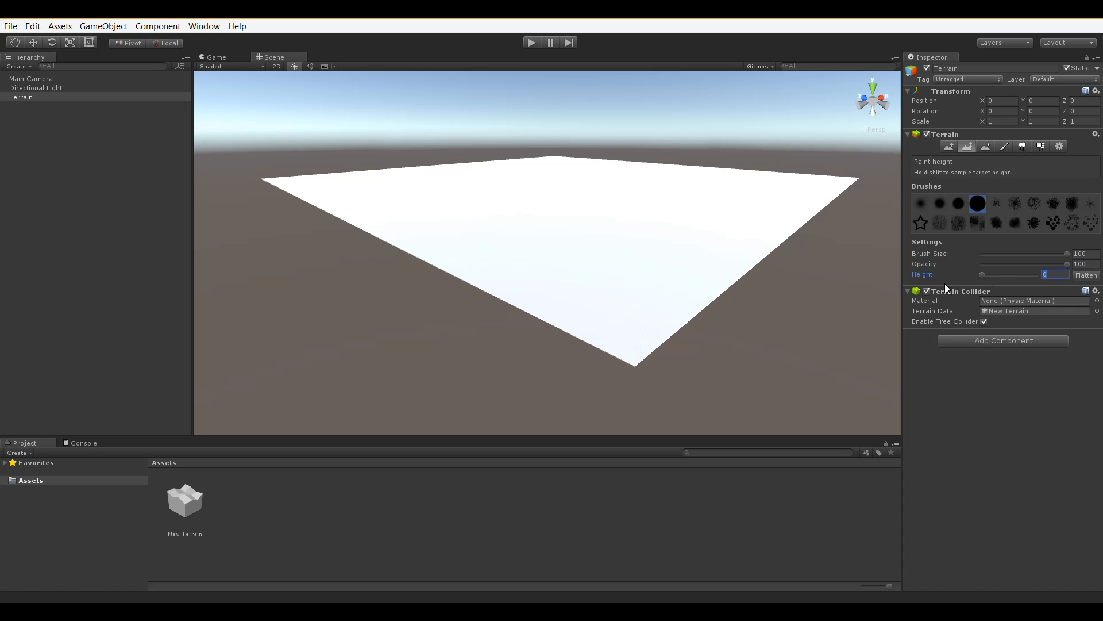
pyautogui.write('50')
pyautogui.moveTo(646, 301); pyautogui.dragTo(624, 311, button='right')
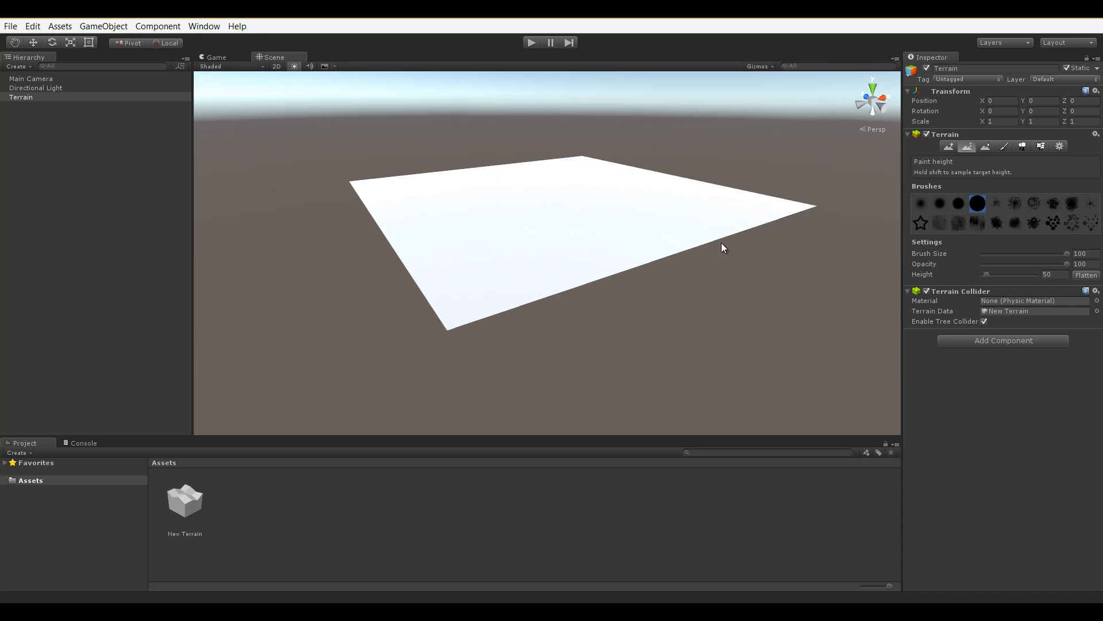
pyautogui.moveTo(781, 207)
pyautogui.mouseDown()
pyautogui.moveTo(484, 279)
pyautogui.moveTo(474, 239)
pyautogui.moveTo(403, 241)
pyautogui.moveTo(479, 233)
pyautogui.mouseUp()
pyautogui.moveTo(478, 233)
pyautogui.mouseDown(button='right')
pyautogui.moveTo(589, 229)
pyautogui.moveTo(727, 259)
pyautogui.moveTo(742, 375)
pyautogui.mouseUp(button='right')
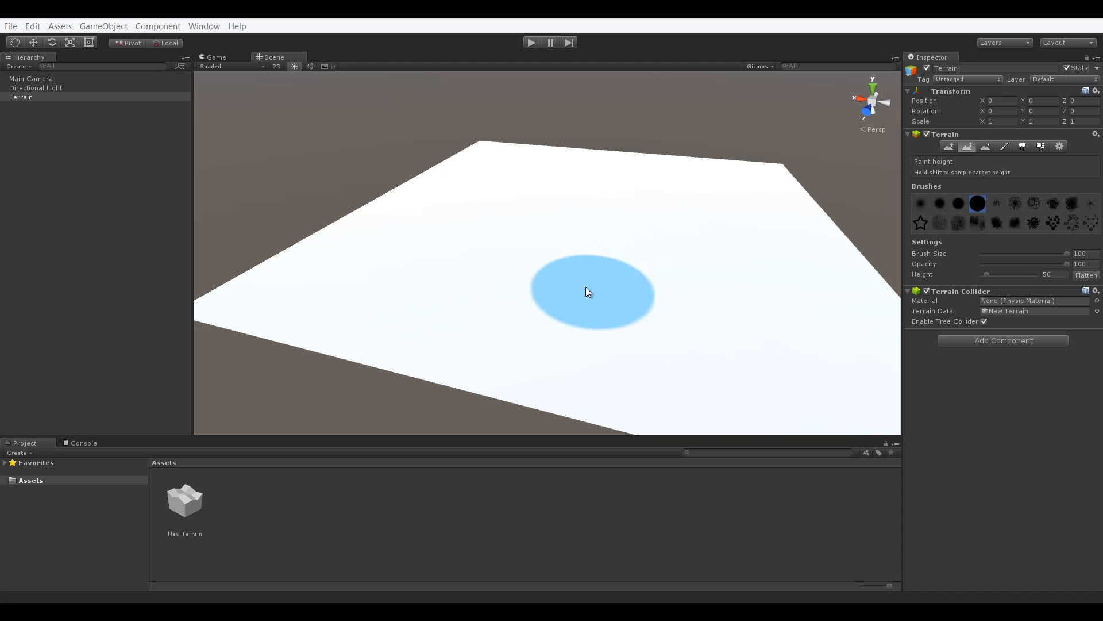
pyautogui.moveTo(498, 323)
pyautogui.mouseDown(button='right')
pyautogui.moveTo(450, 333)
pyautogui.moveTo(483, 338)
pyautogui.mouseUp(button='right')
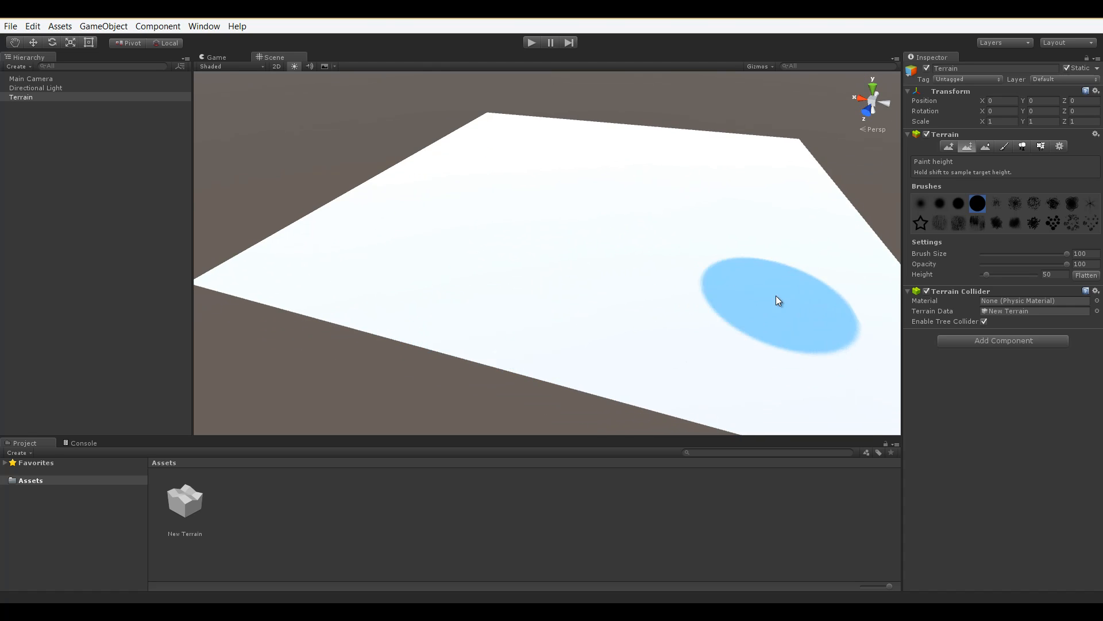
# - Set the terrain height to 650 in the terrain's resolution settings
pyautogui.click(1062, 147)
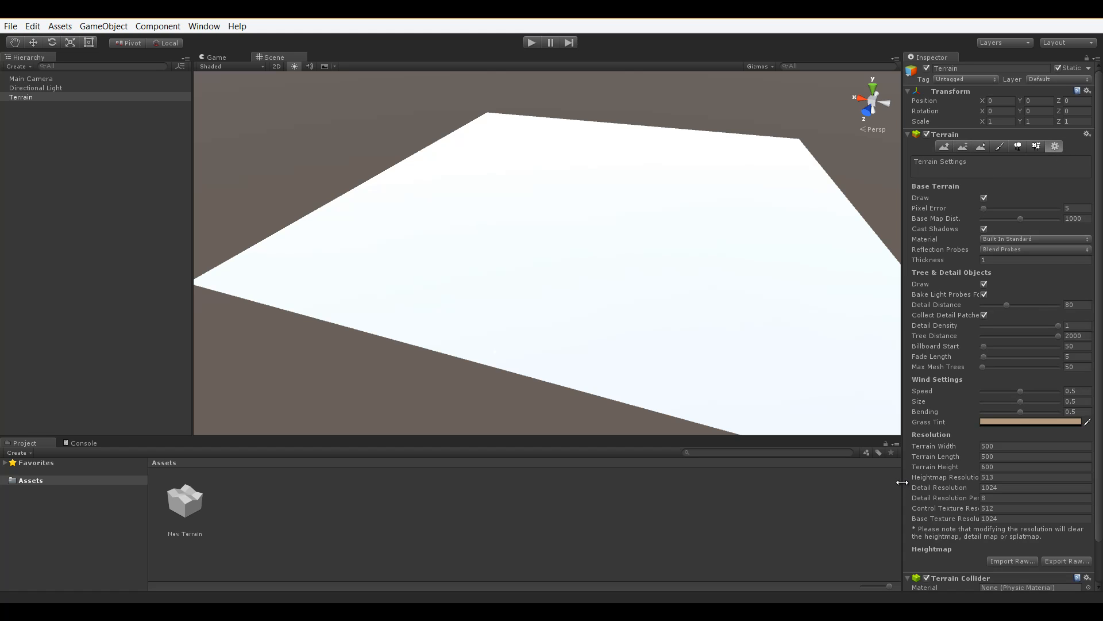
pyautogui.click(987, 466)
pyautogui.write('650')
pyautogui.press('Return')
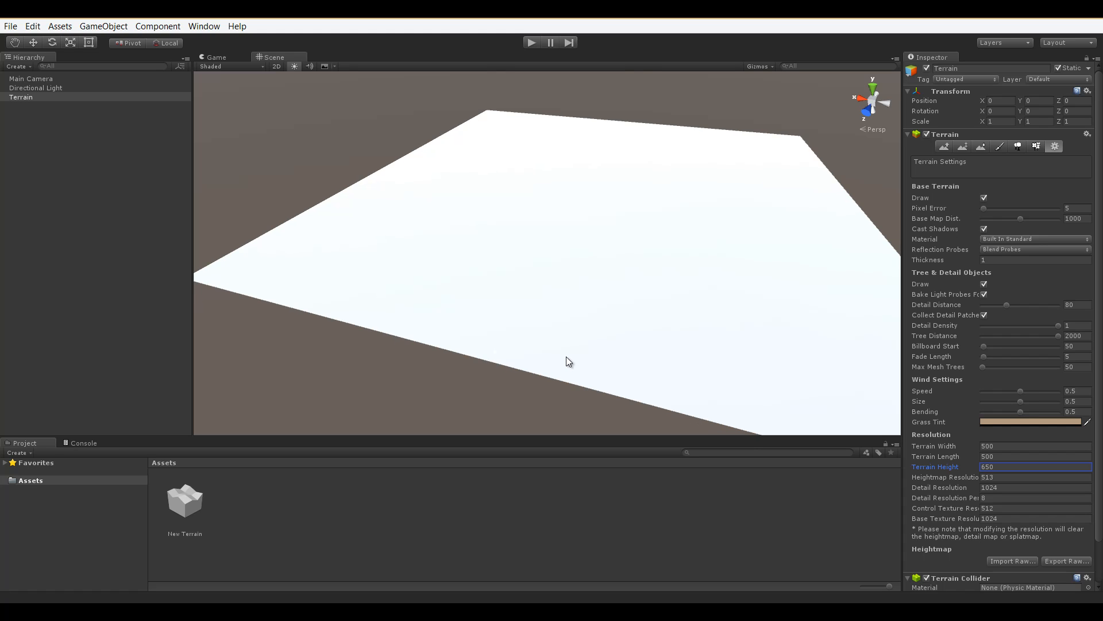
pyautogui.keyDown('alt'); pyautogui.moveTo(457, 311); pyautogui.dragTo(696, 163); pyautogui.keyUp('alt')
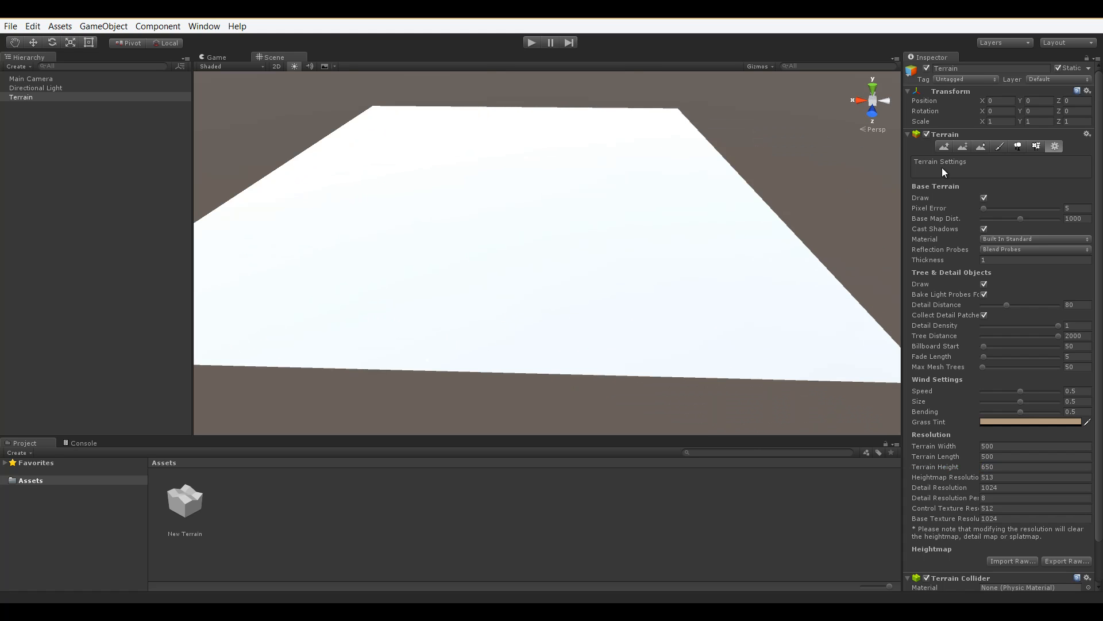
# - Raise a hilly ridge and dig hollows into the surrounding ground with the Raise/Lower tool, using the soft round brush at size 54 and opacity 47
pyautogui.click(945, 147)
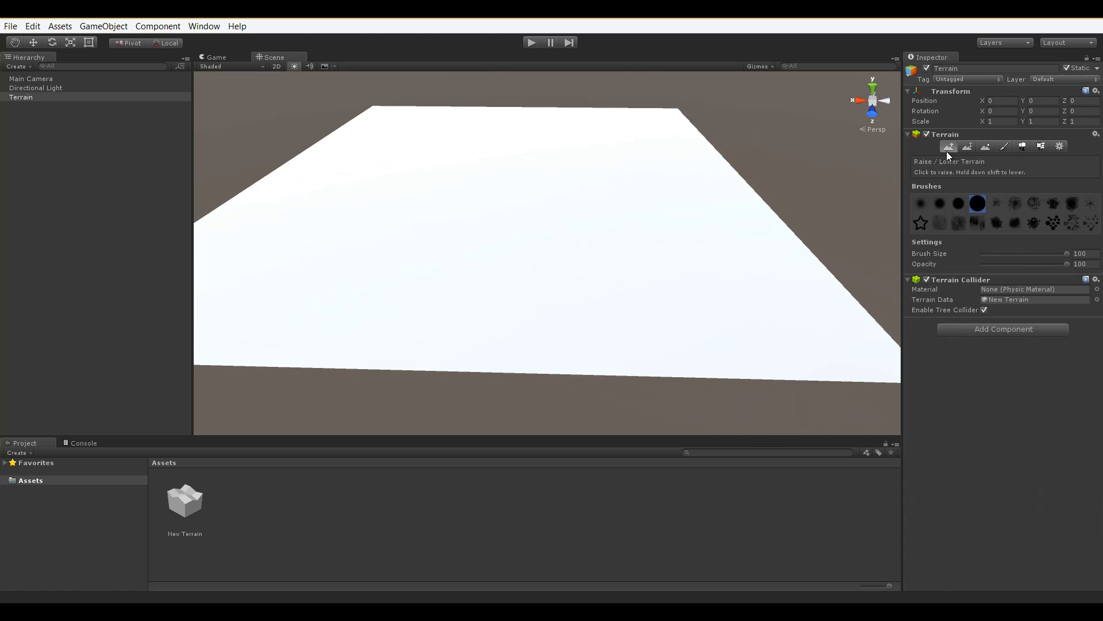
pyautogui.click(921, 208)
pyautogui.moveTo(1043, 263); pyautogui.dragTo(1024, 257)
pyautogui.click(1027, 254)
pyautogui.moveTo(669, 281); pyautogui.dragTo(656, 280, button='right')
pyautogui.moveTo(658, 248); pyautogui.dragTo(625, 244)
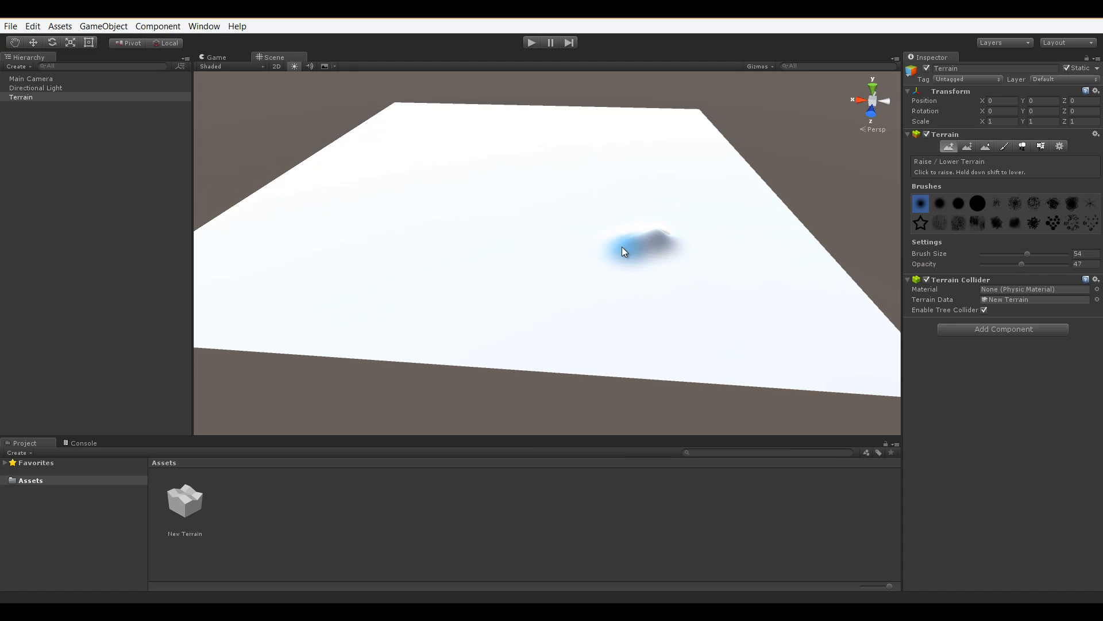
pyautogui.moveTo(513, 243)
pyautogui.mouseDown()
pyautogui.moveTo(570, 219)
pyautogui.moveTo(541, 240)
pyautogui.mouseUp()
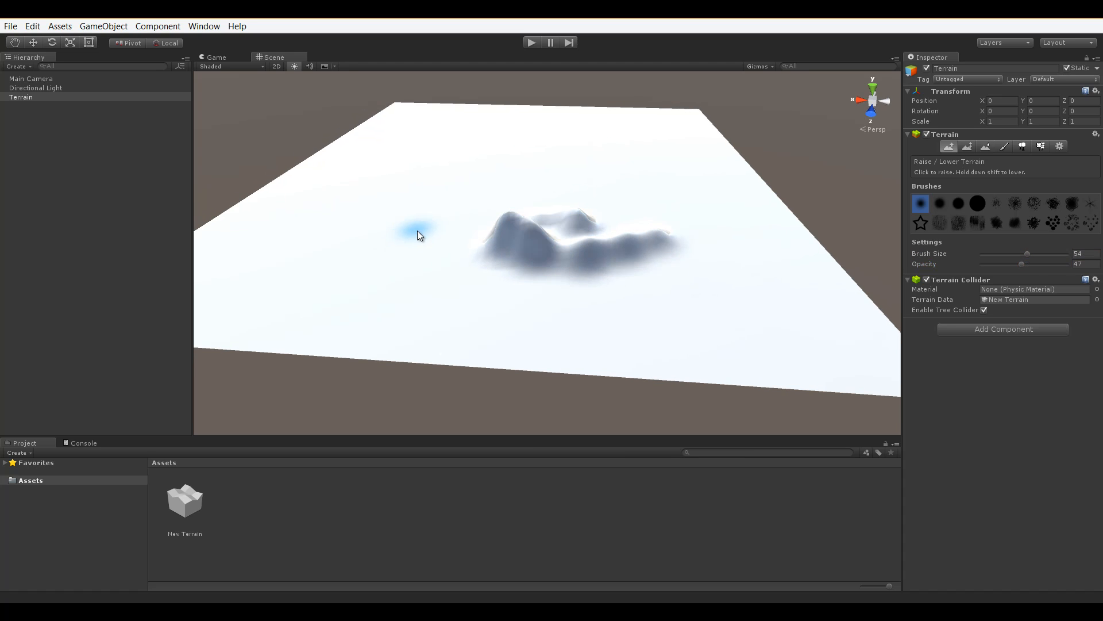
pyautogui.keyDown('shift'); pyautogui.moveTo(408, 235); pyautogui.dragTo(446, 254); pyautogui.keyUp('shift')
pyautogui.moveTo(508, 298)
pyautogui.mouseDown()
pyautogui.moveTo(471, 291)
pyautogui.moveTo(561, 270)
pyautogui.moveTo(512, 250)
pyautogui.moveTo(484, 262)
pyautogui.moveTo(700, 330)
pyautogui.moveTo(719, 299)
pyautogui.moveTo(736, 298)
pyautogui.moveTo(688, 297)
pyautogui.moveTo(658, 345)
pyautogui.moveTo(616, 323)
pyautogui.moveTo(554, 322)
pyautogui.mouseUp()
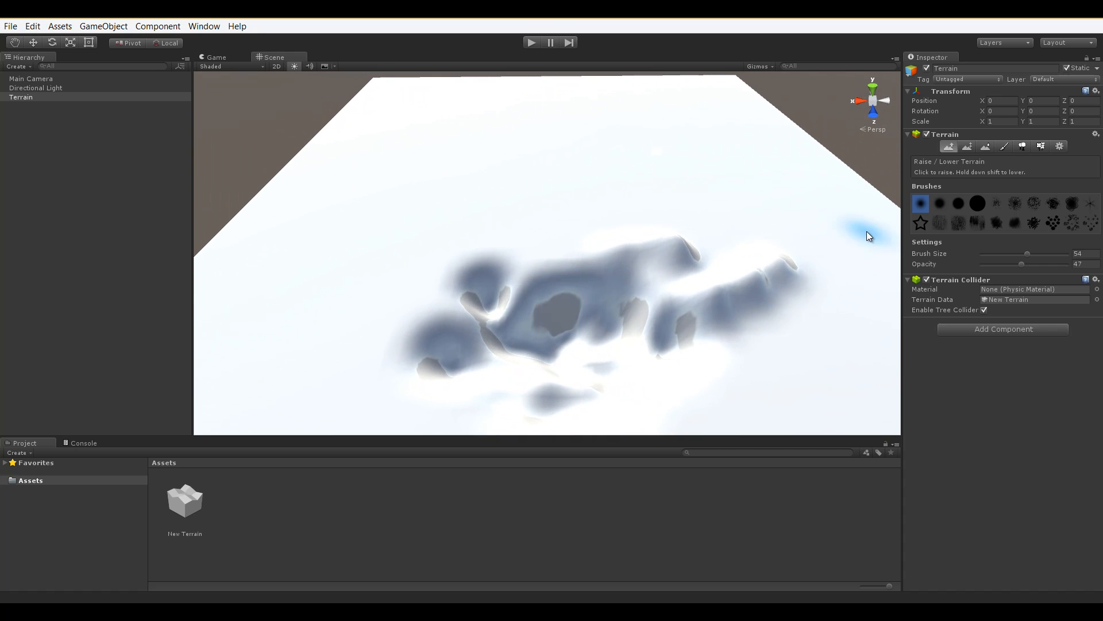
# - Open the terrain settings and review the resolution and heightmap options
pyautogui.click(1059, 145)
pyautogui.scroll(-3, 926, 434)
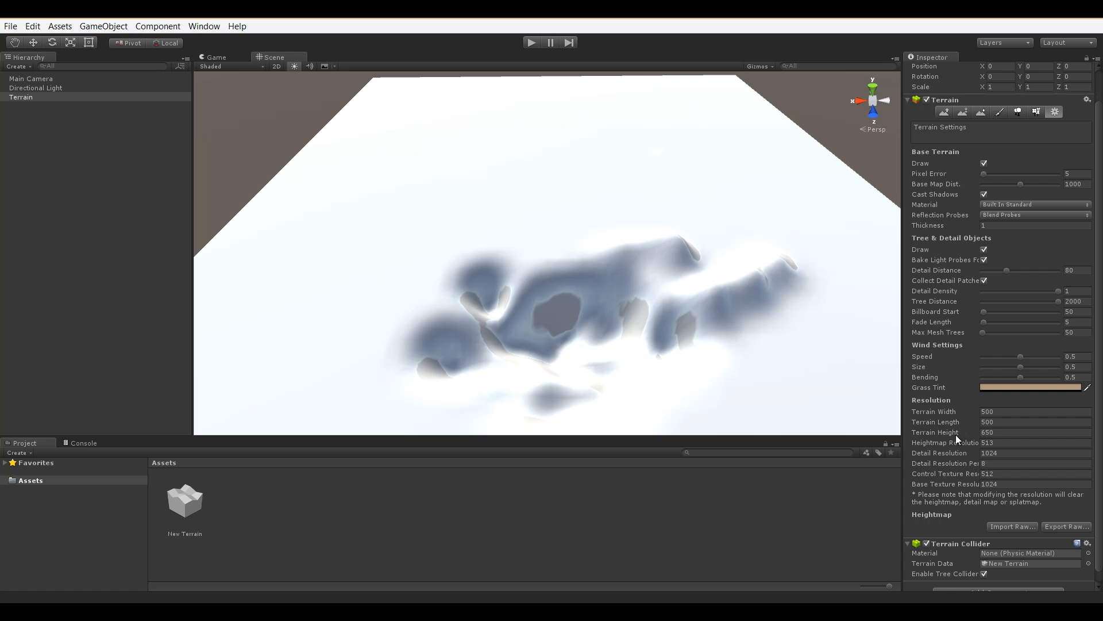
pyautogui.keyDown('alt'); pyautogui.moveTo(697, 352); pyautogui.dragTo(529, 342); pyautogui.keyUp('alt')
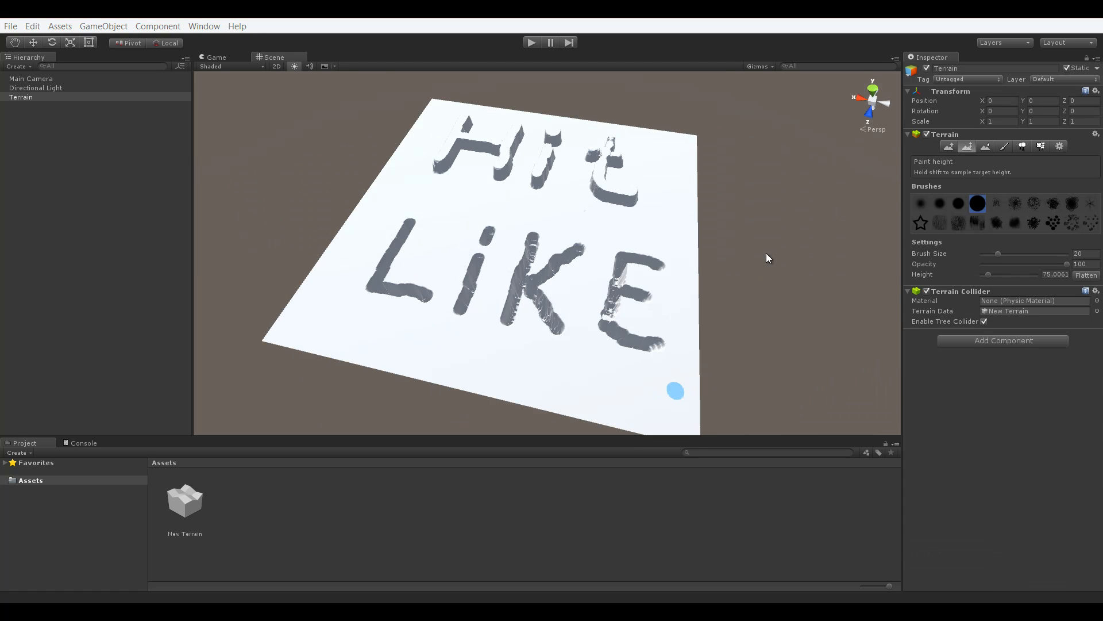
# - Export the terrain's heightmap as raw with 16-bit depth and Windows byte order, saving it as terrain.raw in the Terrain Tutorials folder
pyautogui.keyDown('alt'); pyautogui.moveTo(767, 258); pyautogui.dragTo(709, 244); pyautogui.keyUp('alt')
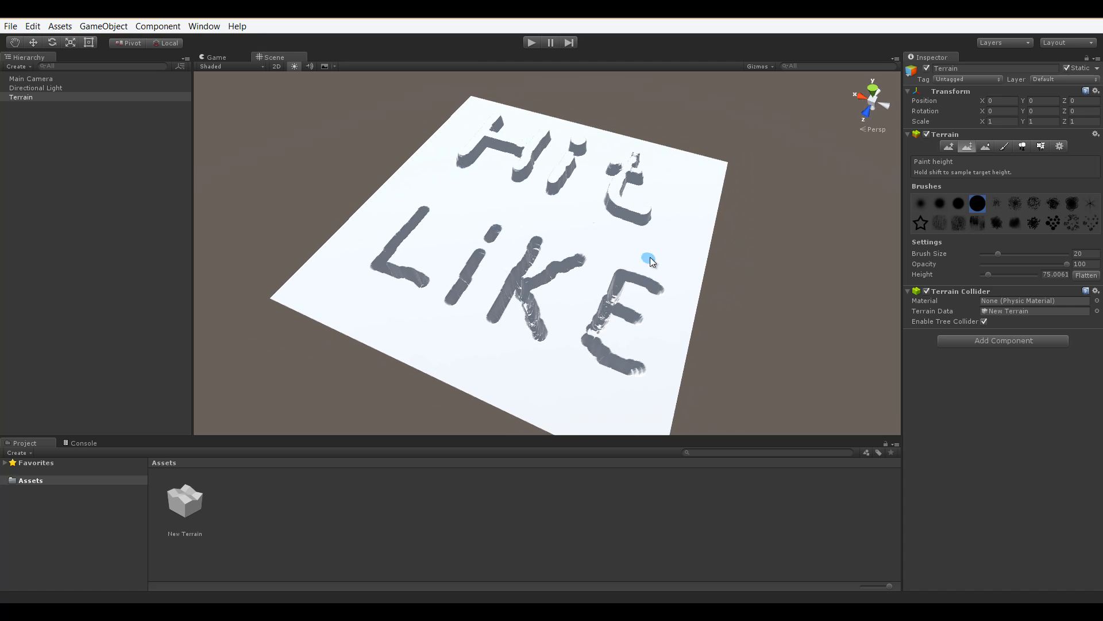
pyautogui.click(1064, 147)
pyautogui.scroll(-2, 1056, 352)
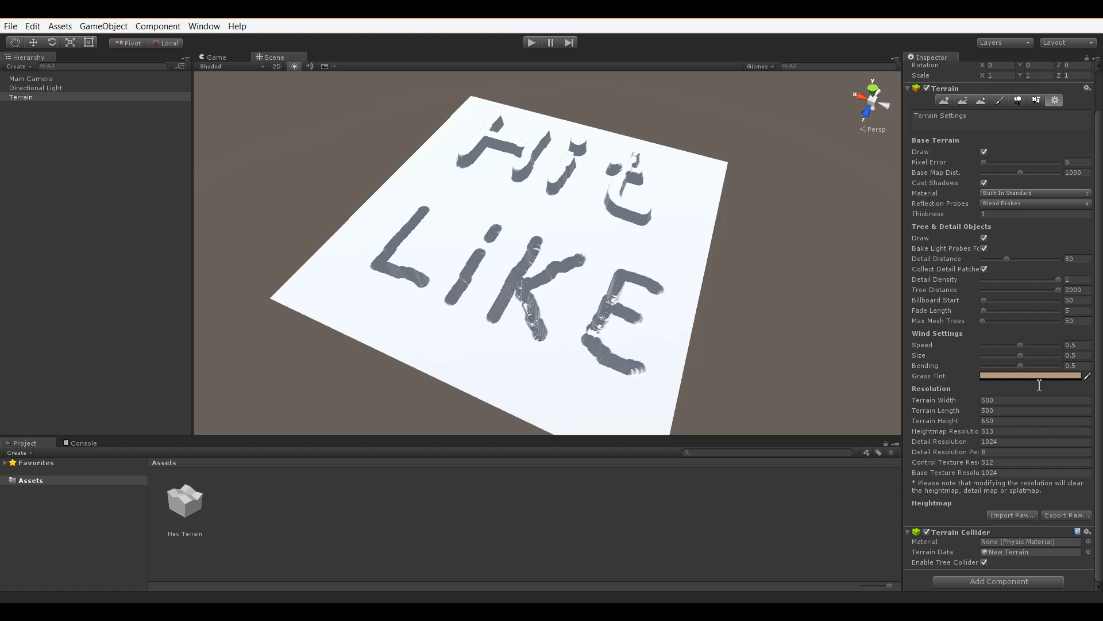
pyautogui.click(1053, 516)
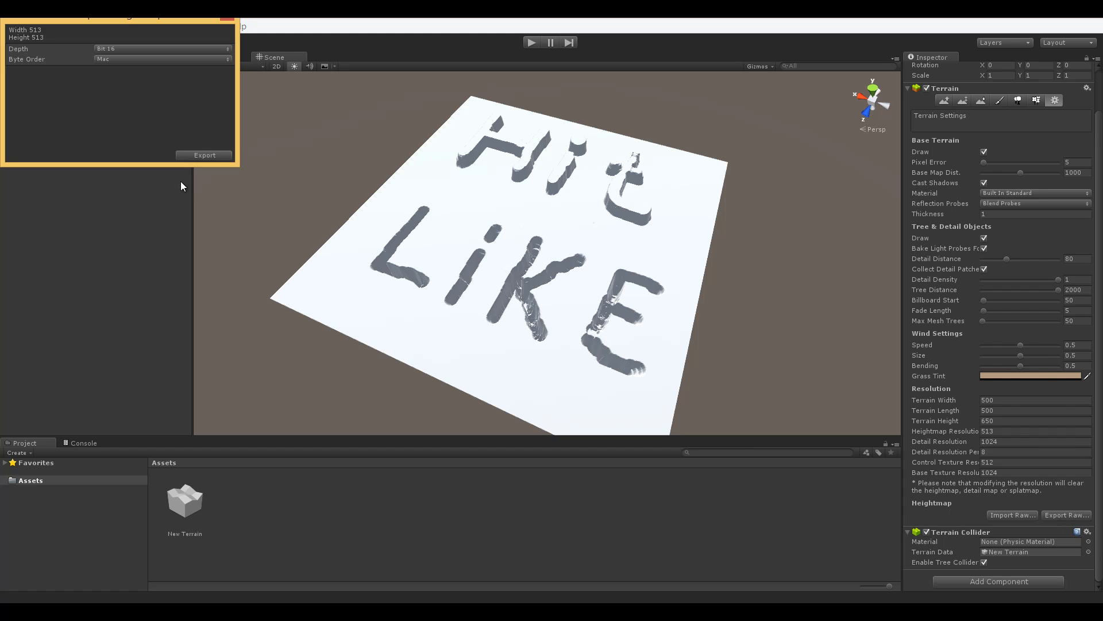
pyautogui.click(108, 59)
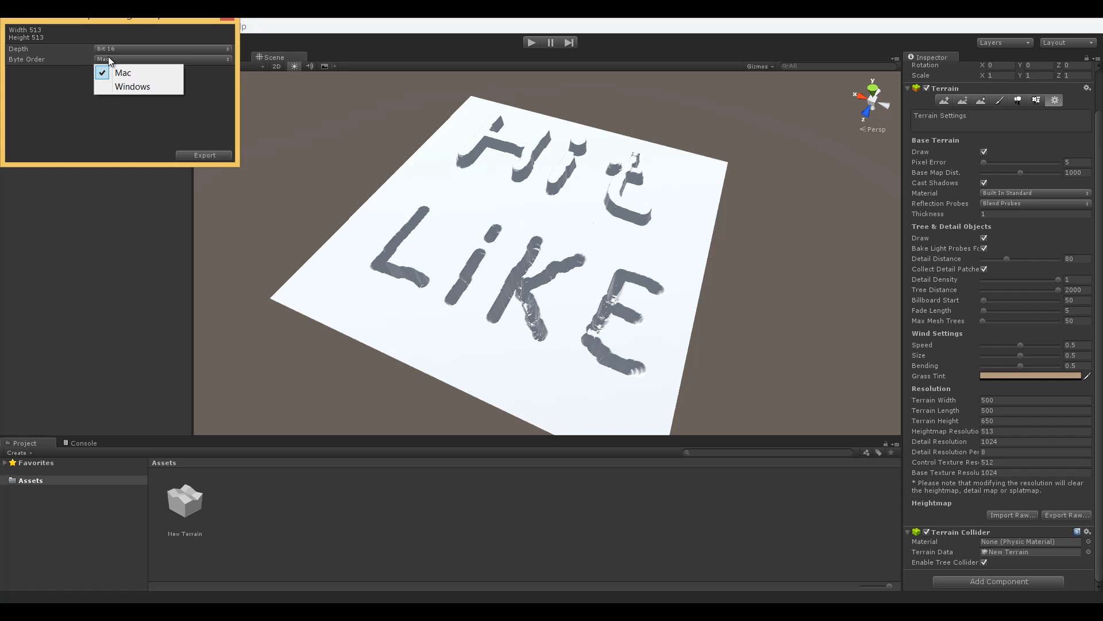
pyautogui.click(117, 87)
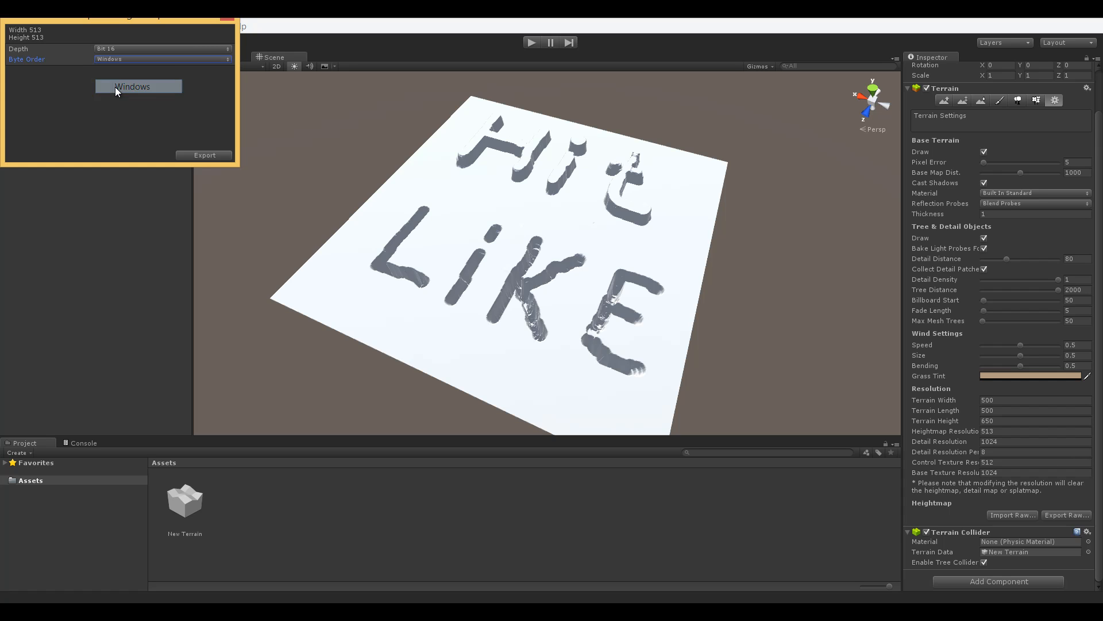
pyautogui.click(185, 156)
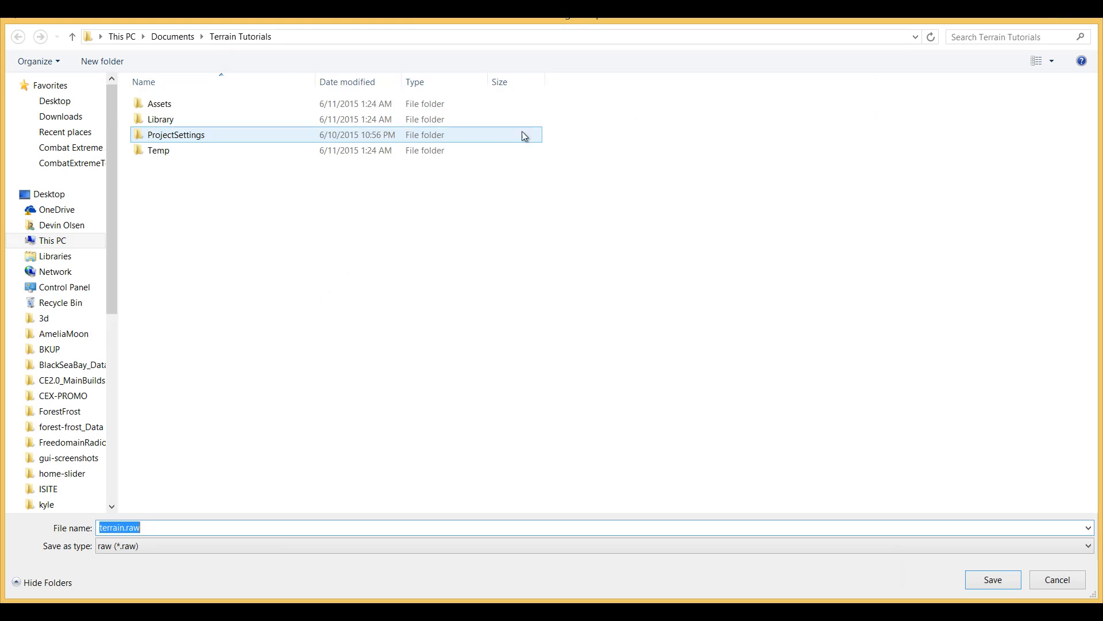
pyautogui.doubleClick(769, 21)
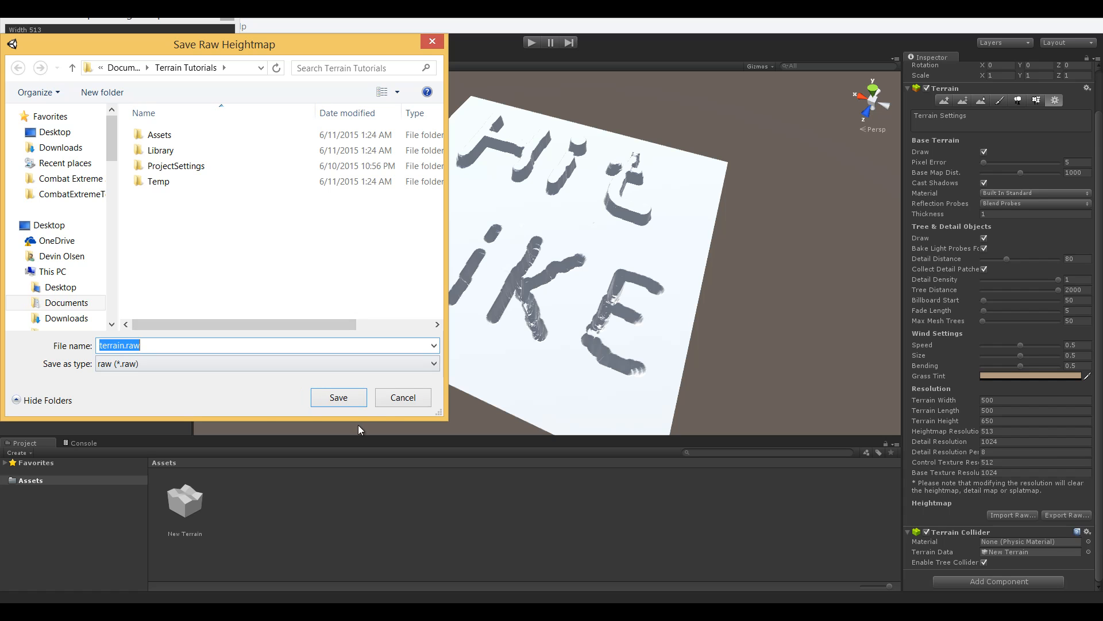
pyautogui.click(336, 402)
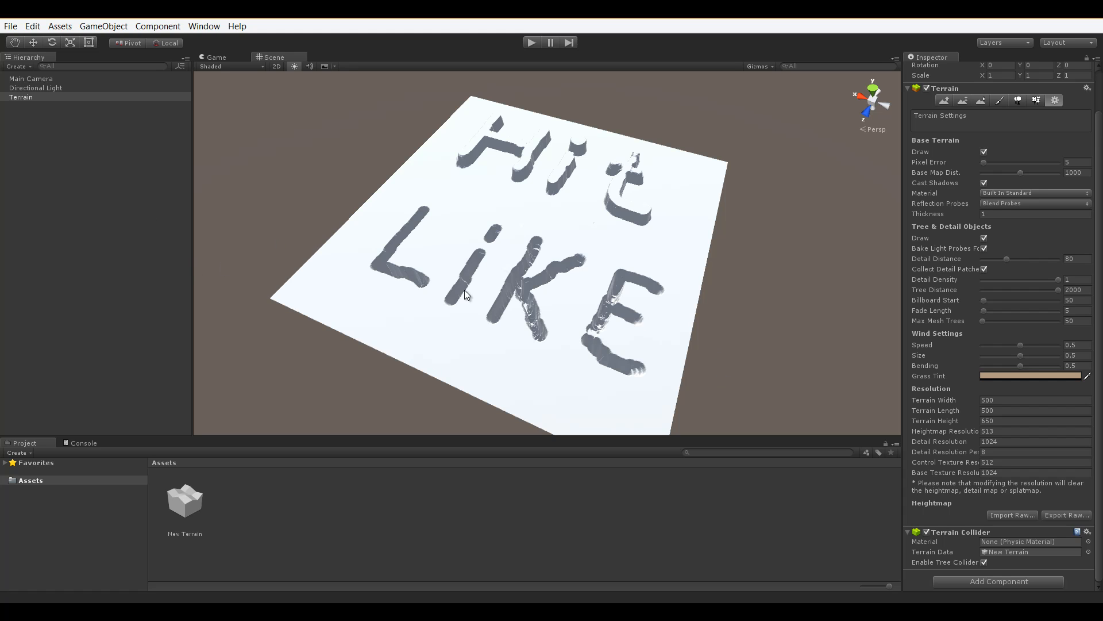
# - Erase the raised "Hit" lettering with Paint Height at brush size 100, using a target height sampled from the surrounding flat ground
pyautogui.click(961, 100)
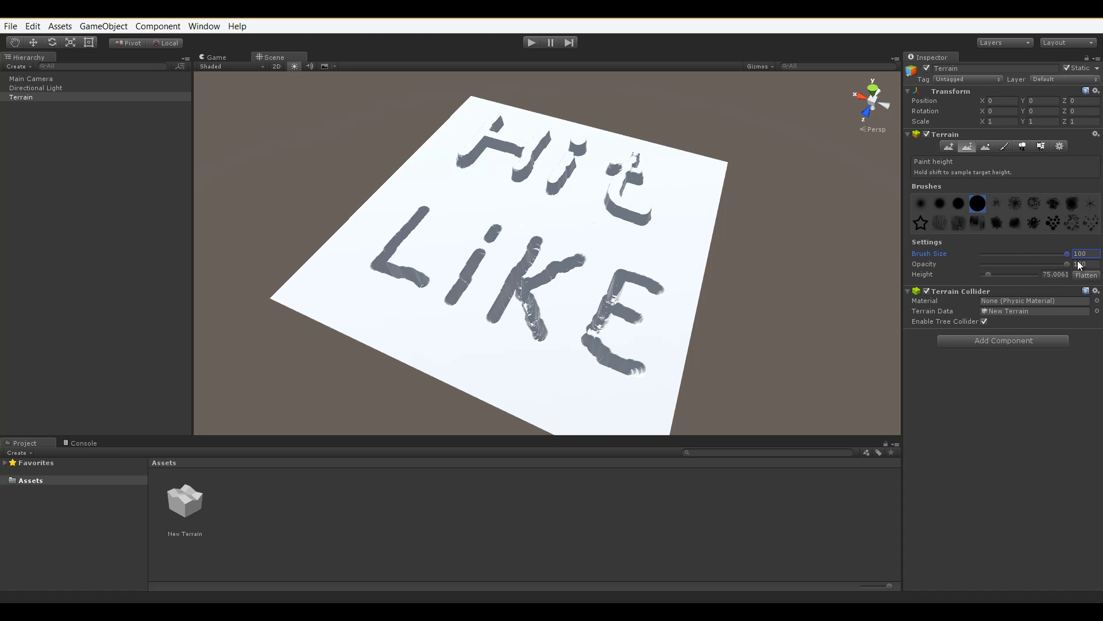
pyautogui.moveTo(706, 236)
pyautogui.keyDown('shift'); pyautogui.mouseDown()
pyautogui.moveTo(682, 153)
pyautogui.moveTo(597, 253)
pyautogui.mouseUp(); pyautogui.keyUp('shift')
pyautogui.moveTo(613, 225)
pyautogui.mouseDown()
pyautogui.moveTo(640, 172)
pyautogui.moveTo(635, 185)
pyautogui.moveTo(593, 165)
pyautogui.moveTo(551, 184)
pyautogui.moveTo(498, 169)
pyautogui.moveTo(497, 137)
pyautogui.moveTo(511, 144)
pyautogui.moveTo(485, 112)
pyautogui.mouseUp()
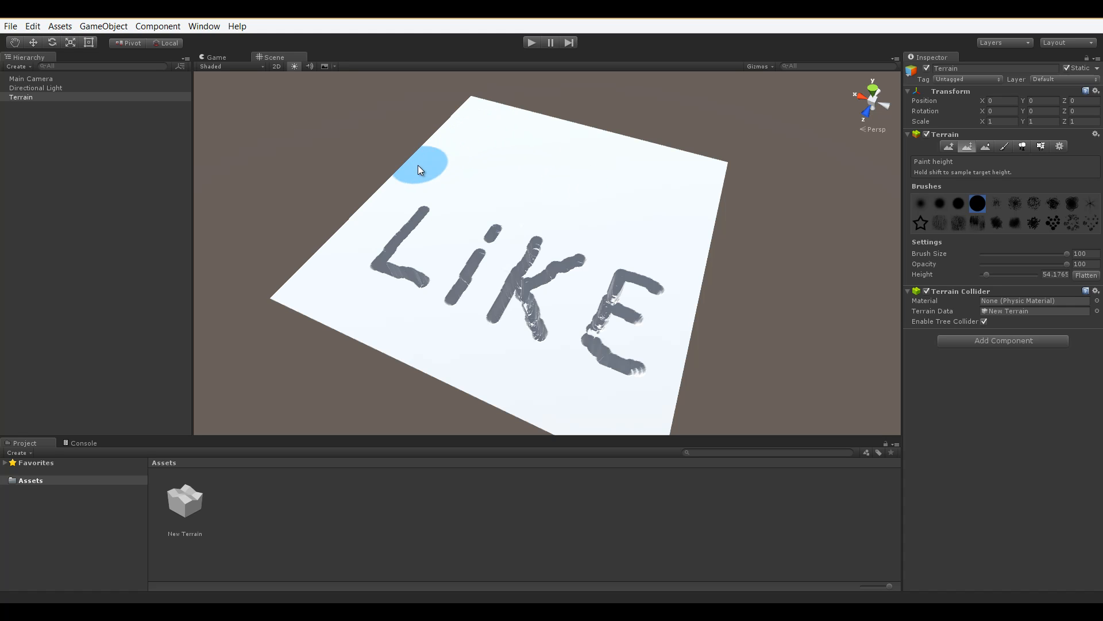
# - Import terrain.raw as the terrain's heightmap with 16-bit depth and Windows byte order
pyautogui.click(1058, 147)
pyautogui.scroll(-2, 976, 488)
pyautogui.click(1003, 515)
pyautogui.click(220, 198)
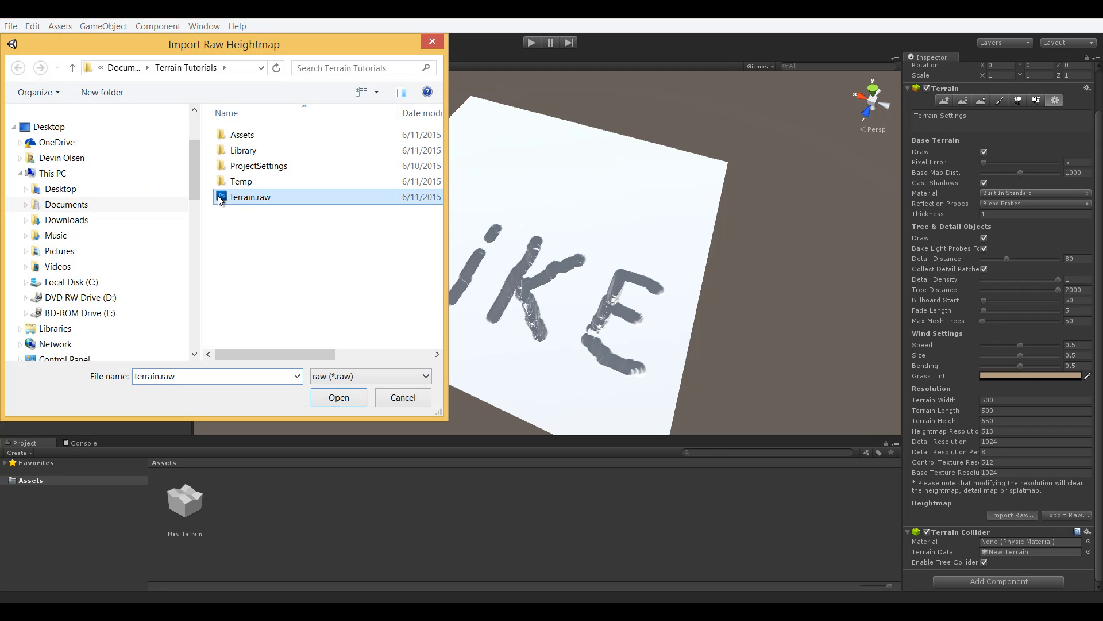
pyautogui.doubleClick(220, 198)
pyautogui.click(110, 76)
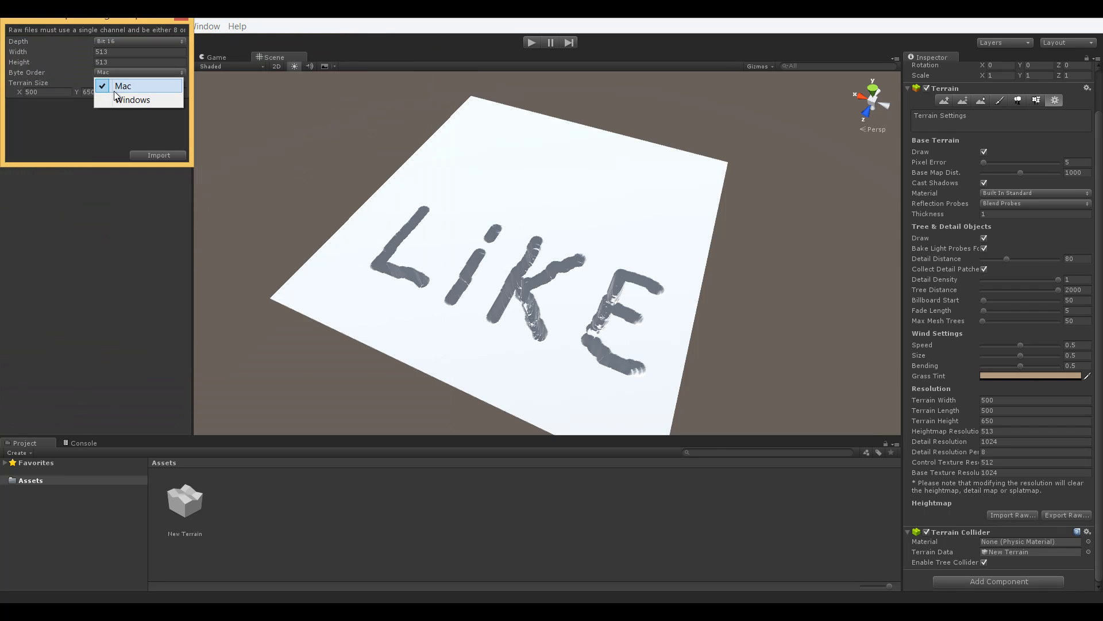
pyautogui.click(117, 99)
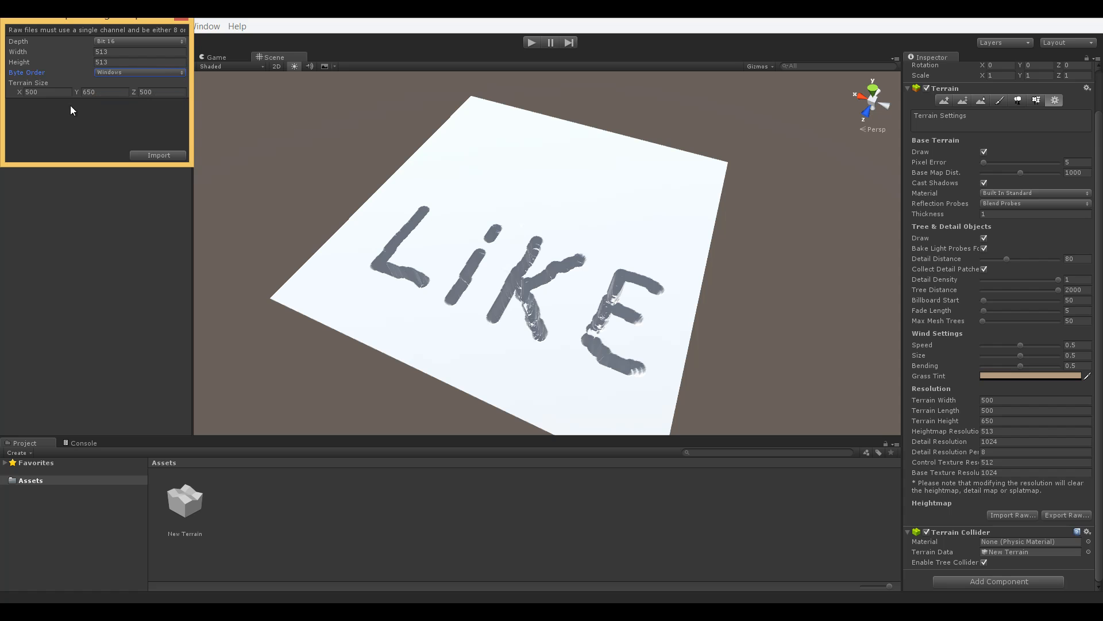
pyautogui.click(152, 155)
pyautogui.keyDown('alt'); pyautogui.moveTo(578, 232); pyautogui.dragTo(653, 303); pyautogui.keyUp('alt')
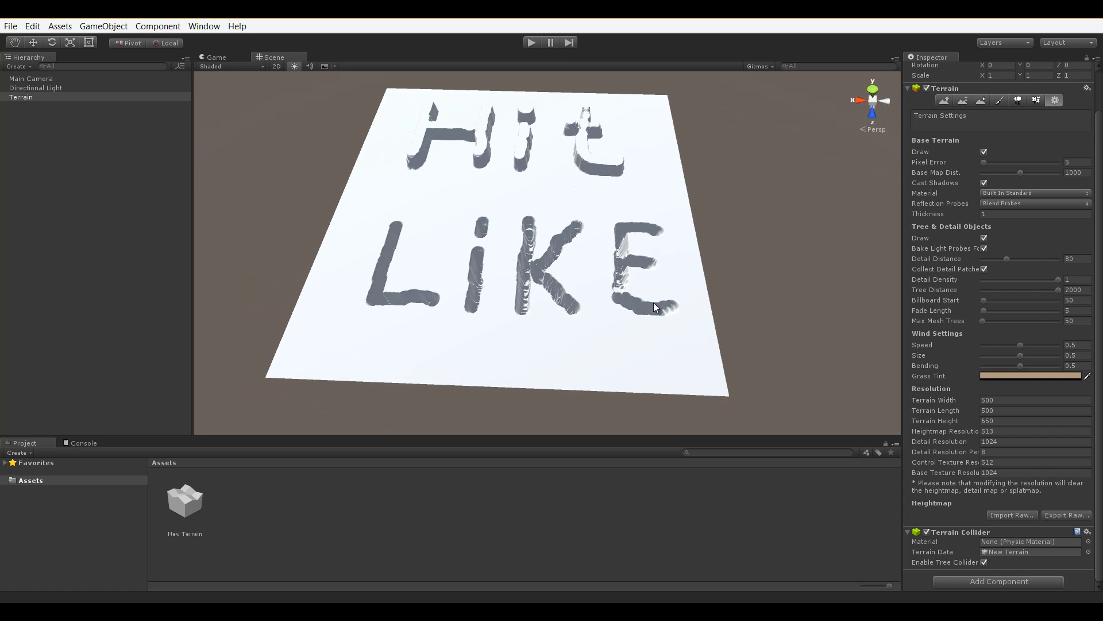